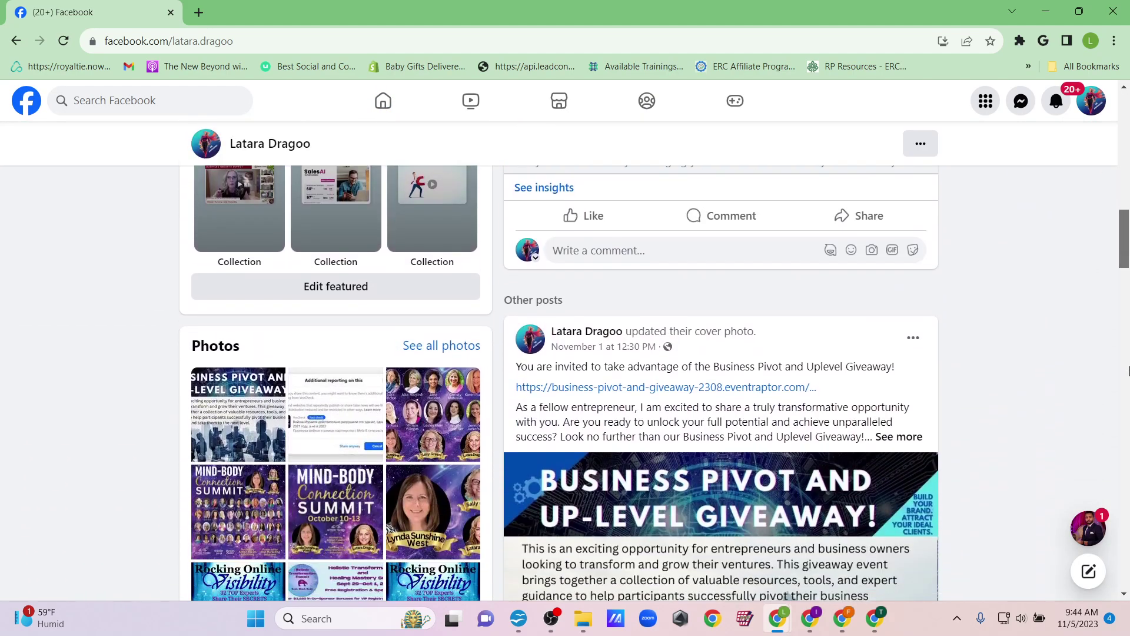
scroll(1127, 371, down, 3)
scroll(1128, 398, down, 3)
scroll(1128, 424, down, 1)
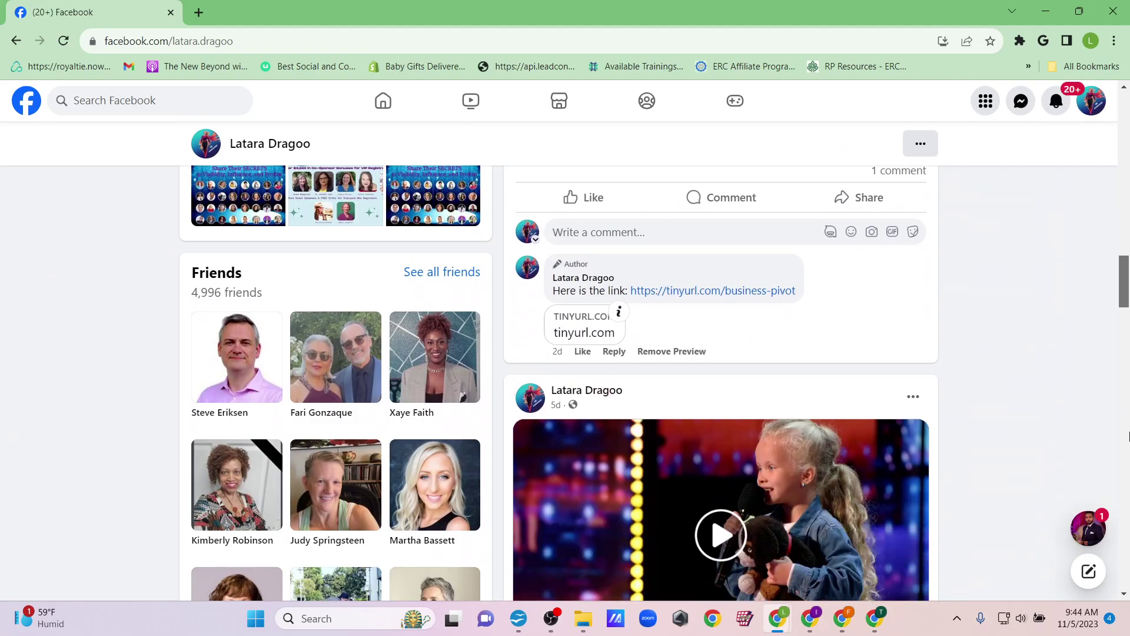
scroll(1128, 432, down, 4)
scroll(1127, 429, down, 2)
scroll(1127, 427, down, 3)
scroll(1126, 421, up, 12)
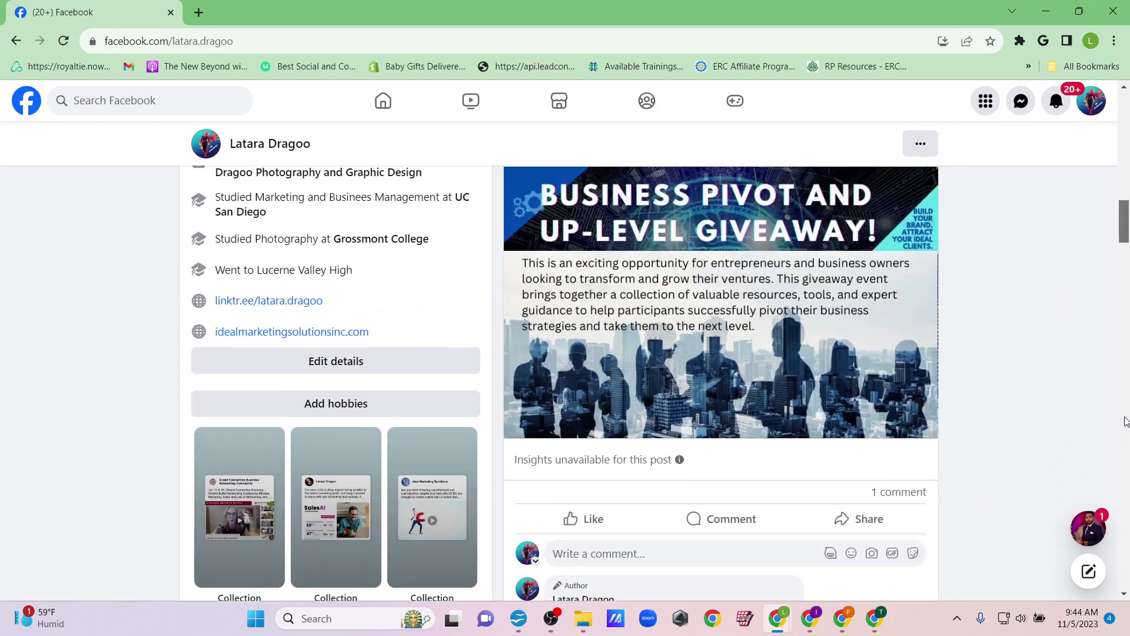
scroll(1125, 420, up, 3)
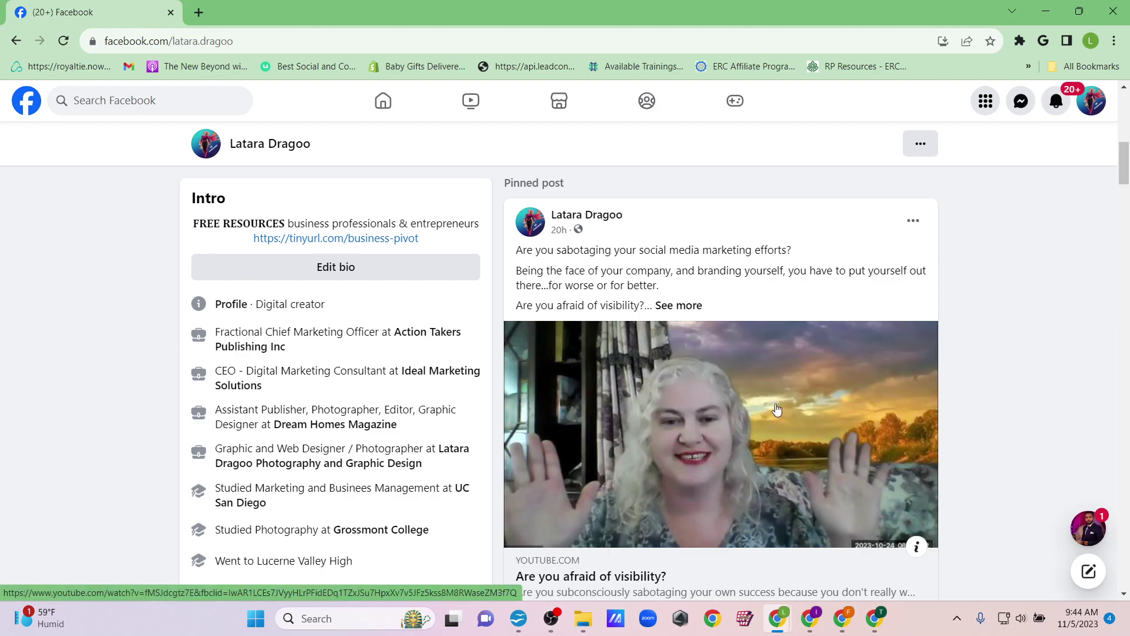
scroll(1126, 174, down, 1)
drag(1126, 175, 1113, 442)
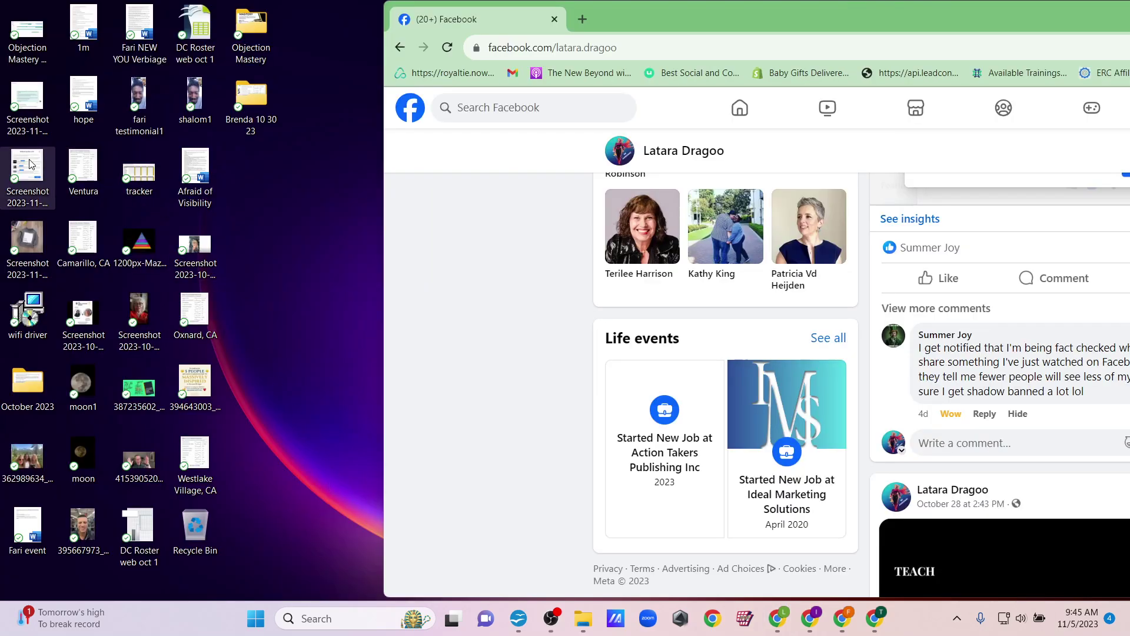
double_click(29, 163)
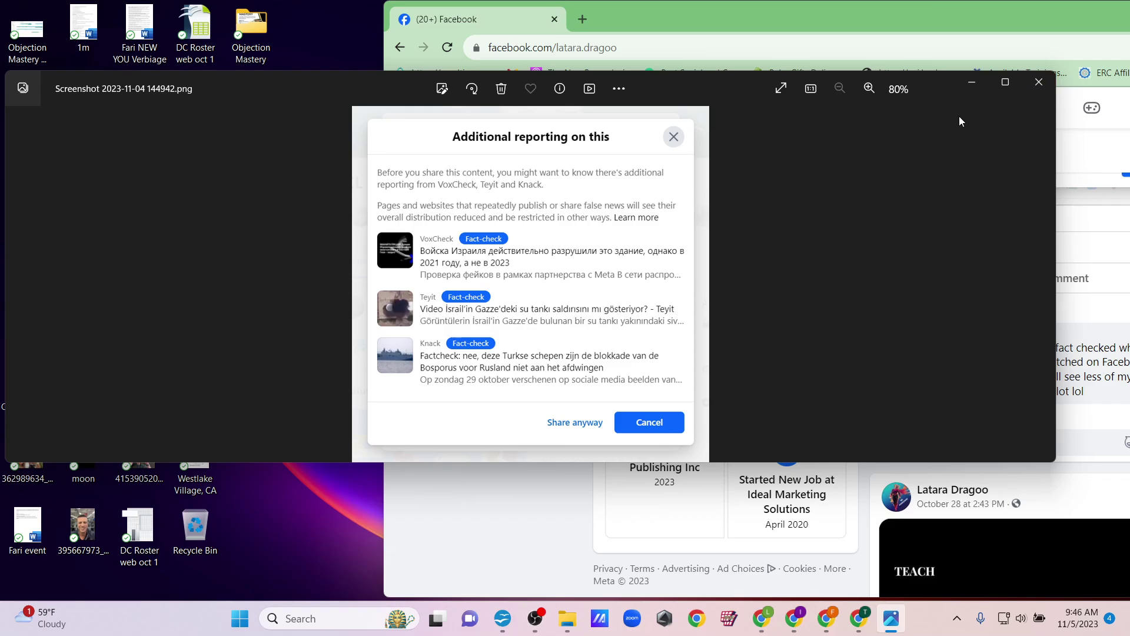
Step: Close the screenshot viewer and maximize the Chrome window to full screen
click(1040, 83)
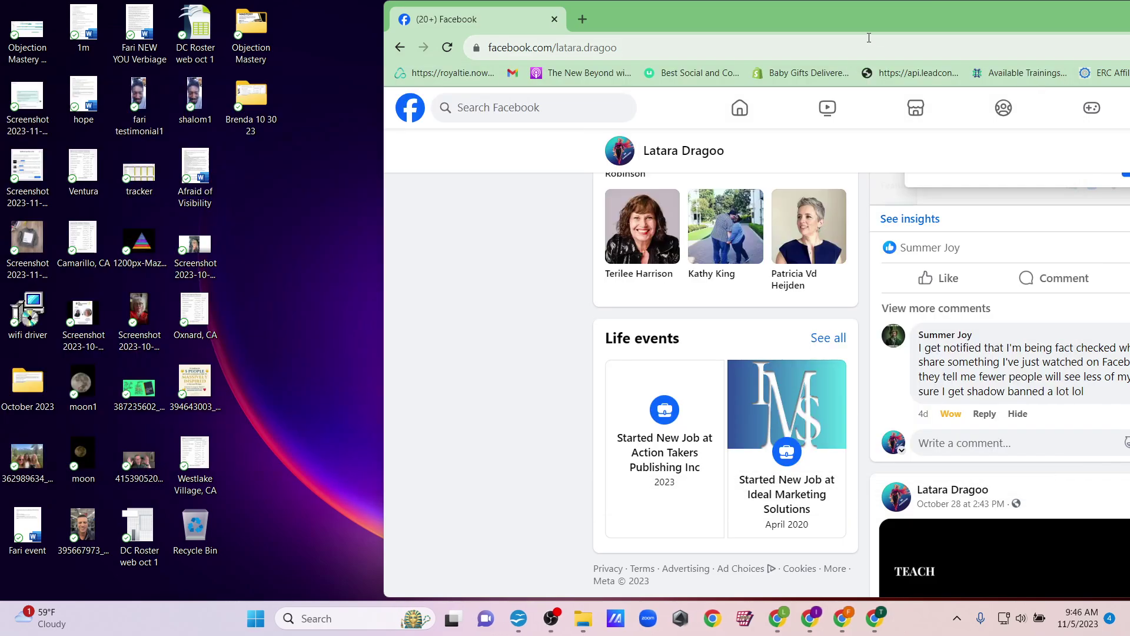
mouse_move(860, 15)
mouse_down()
mouse_move(476, 5)
mouse_move(461, 51)
mouse_up()
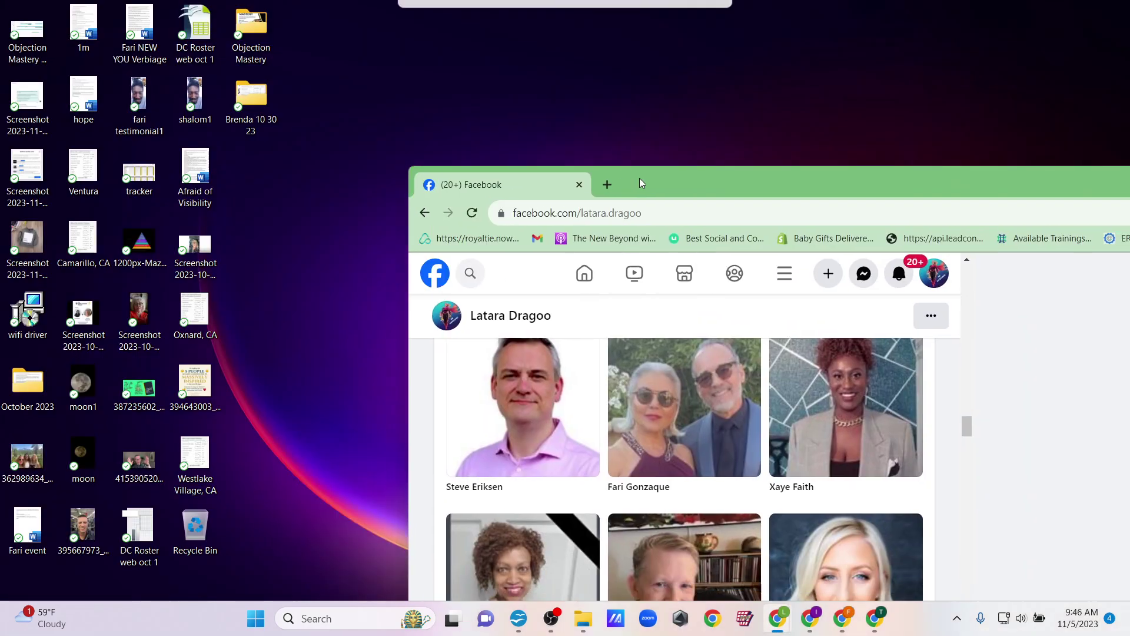
drag(791, 13, 571, 1)
drag(1124, 357, 1124, 106)
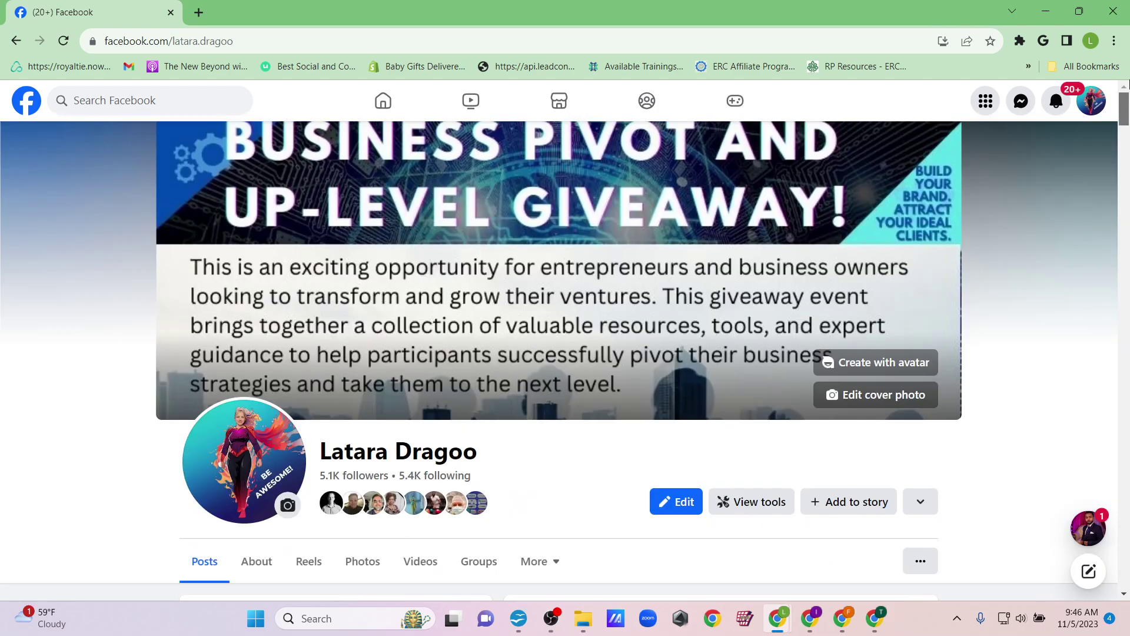
Step: Show the Settings & privacy submenu from the top-right profile avatar menu
click(1092, 100)
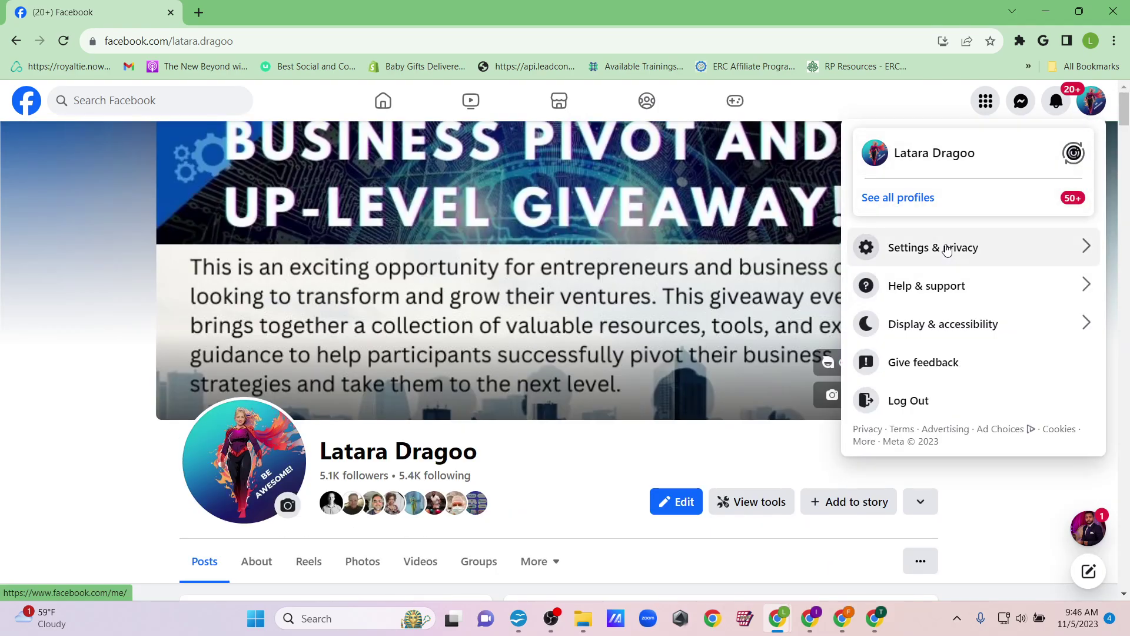
click(875, 104)
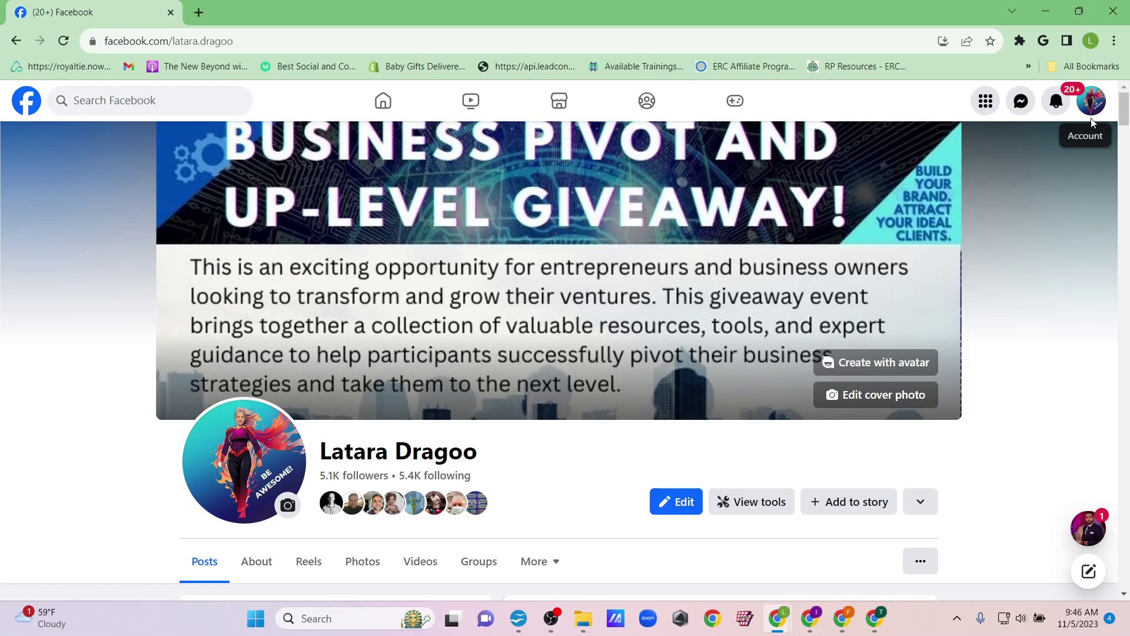
click(1092, 106)
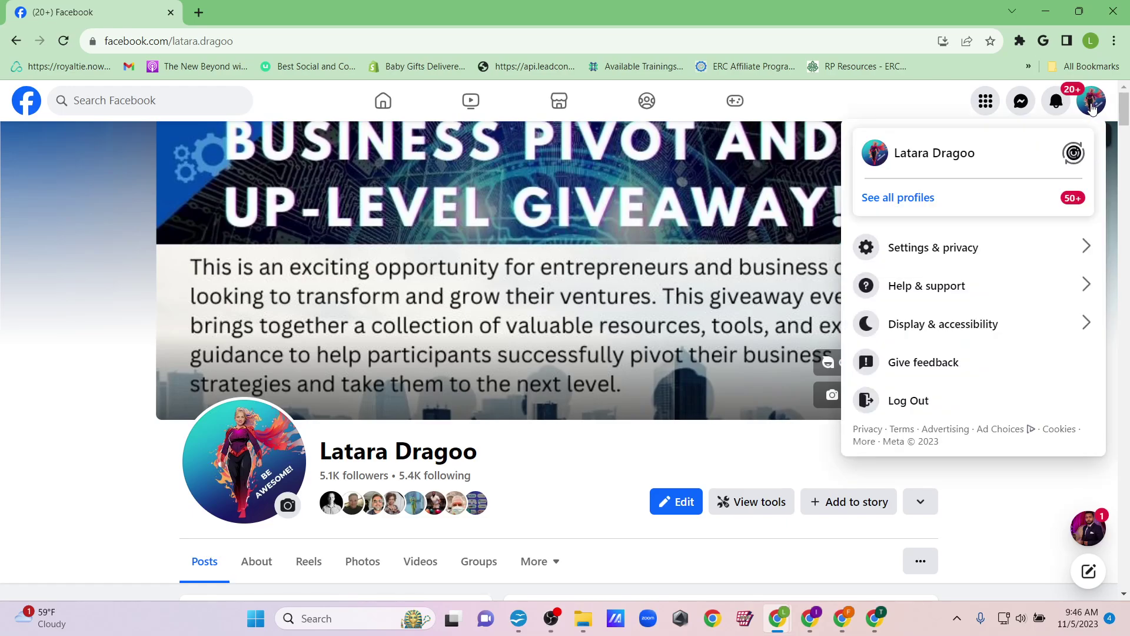
click(940, 247)
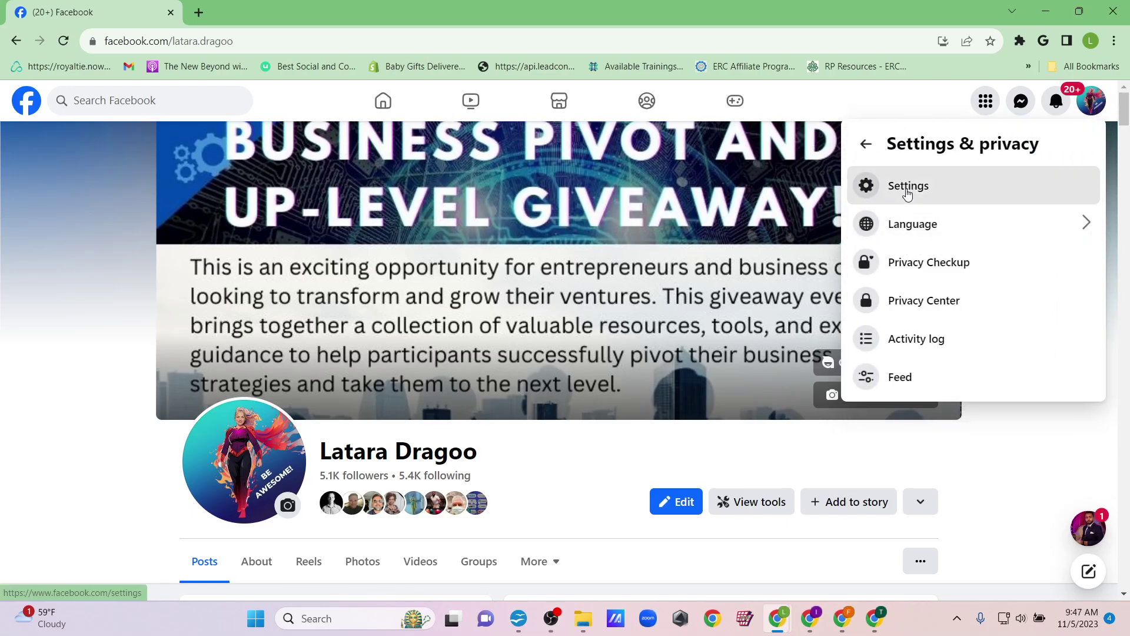
Step: Go to Settings, then the Privacy sidebar section, then its Blocking page
click(908, 193)
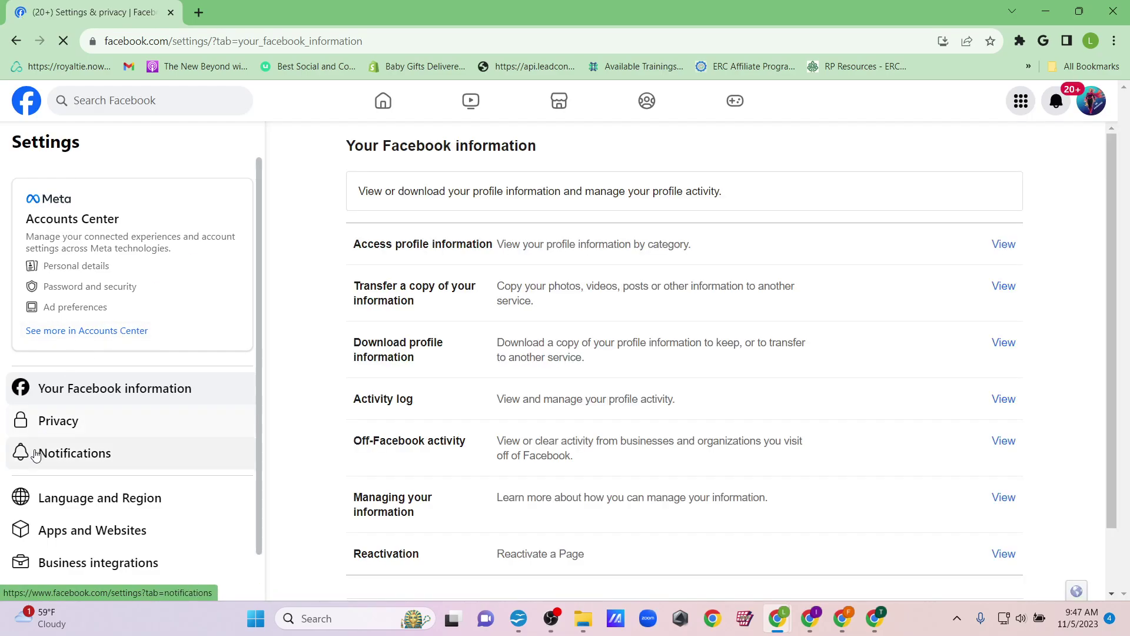
click(40, 428)
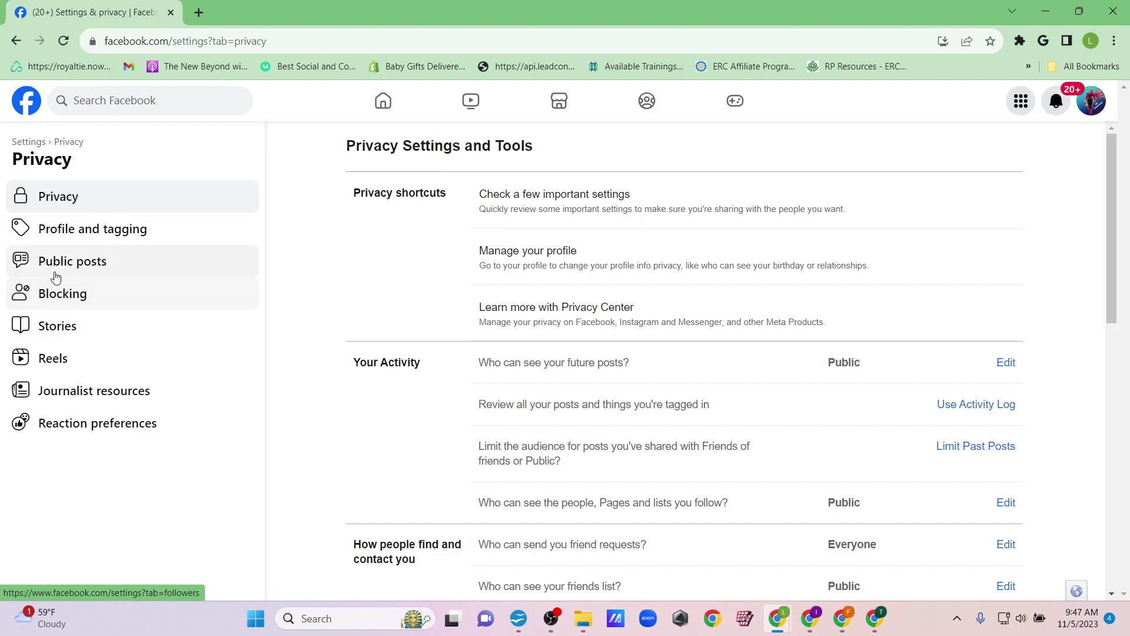
click(48, 298)
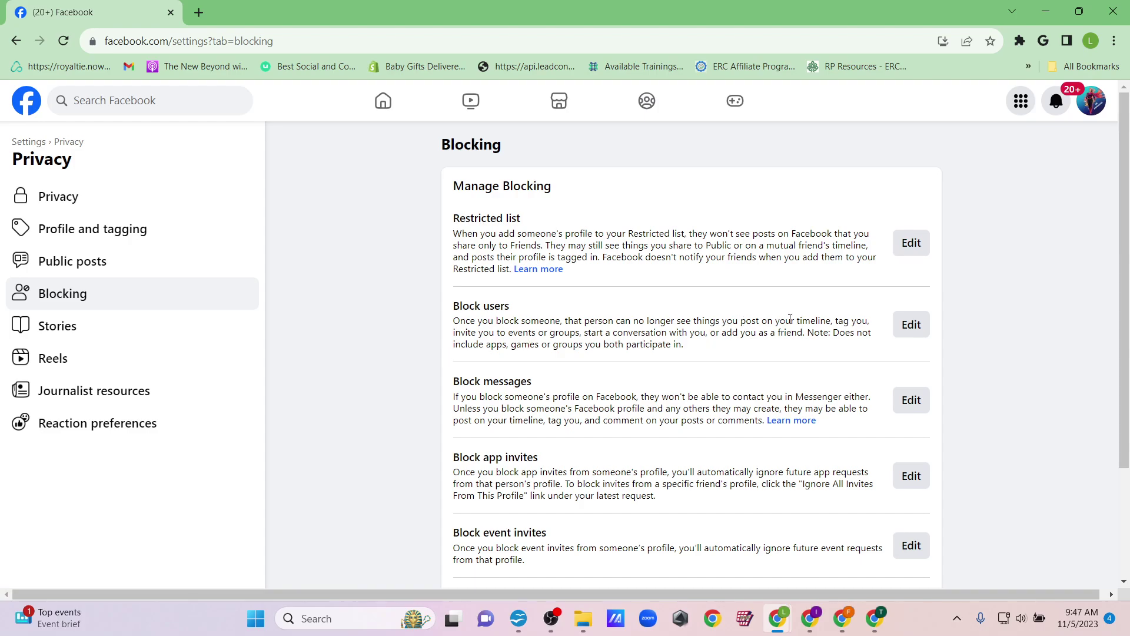
scroll(785, 321, down, 1)
scroll(785, 321, up, 1)
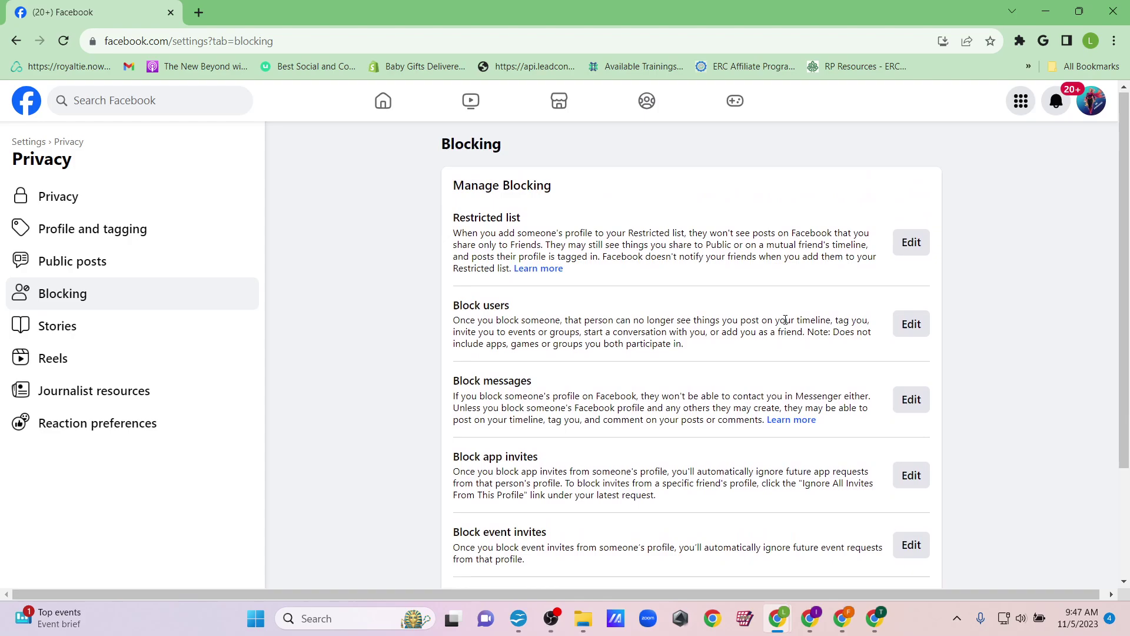
Step: Open the Block users dialog and block the first two Fact Checker accounts
click(912, 325)
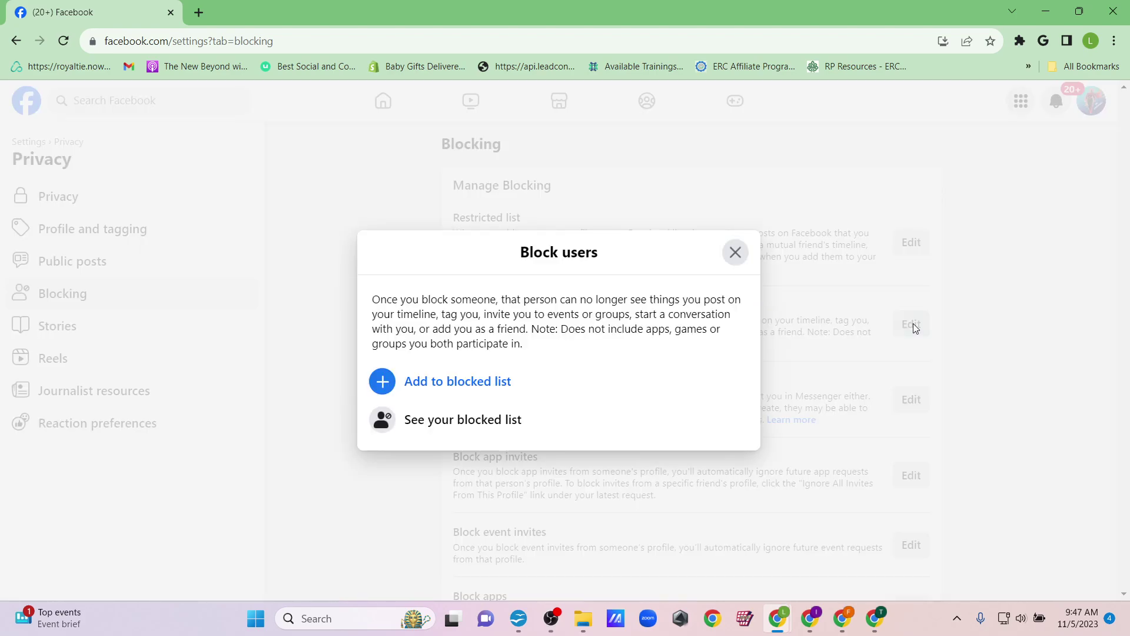
click(469, 381)
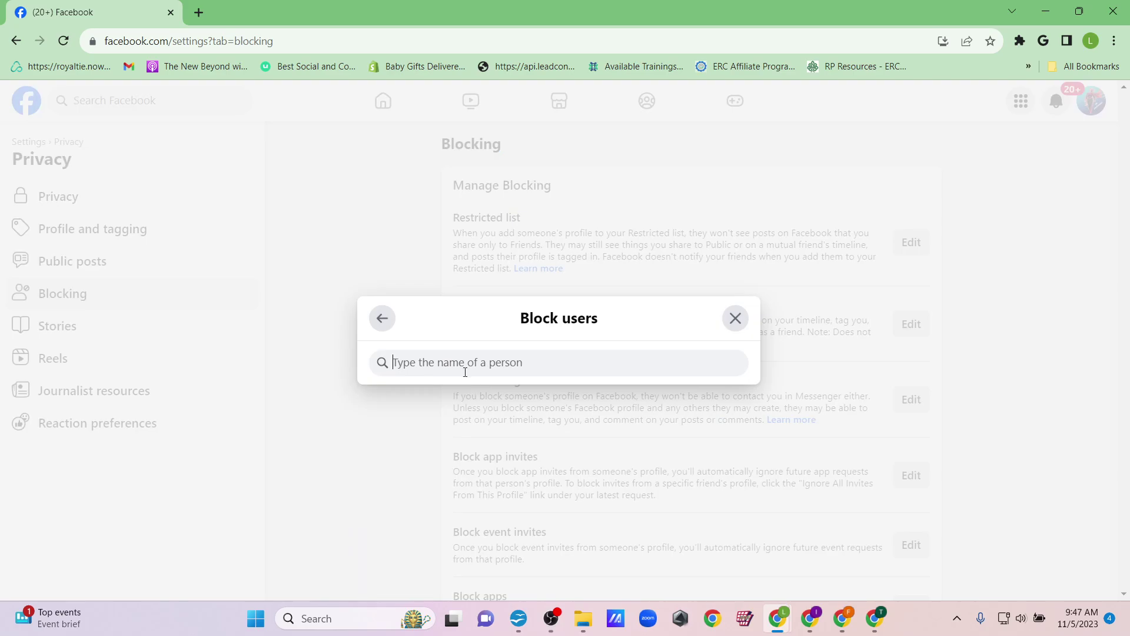
text(fact c)
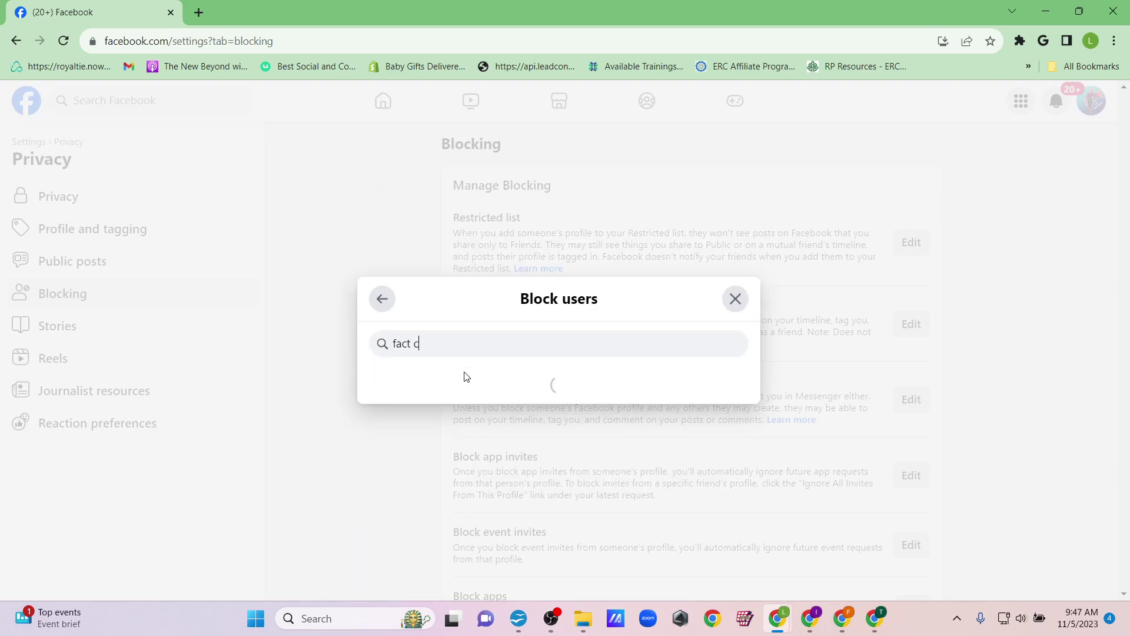
text(hecker)
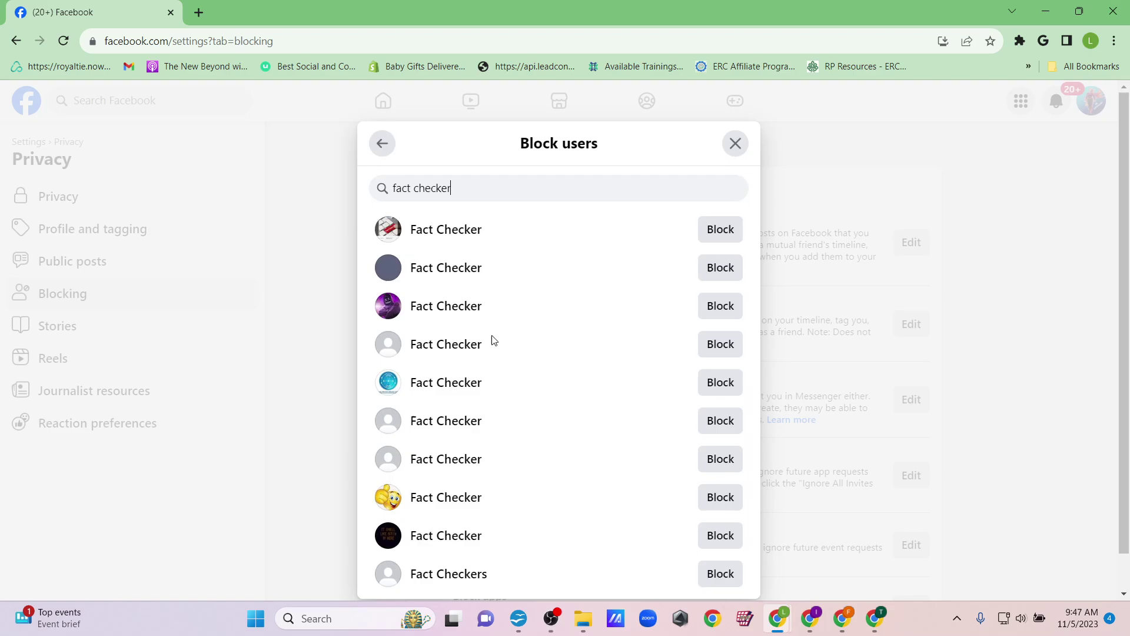
click(716, 231)
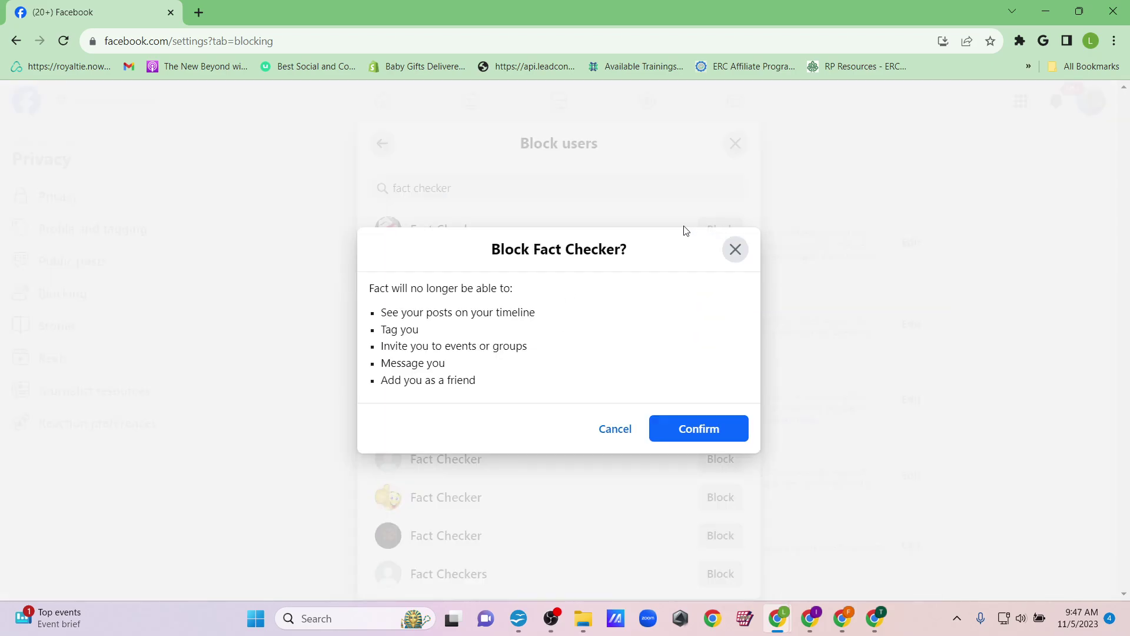
click(684, 433)
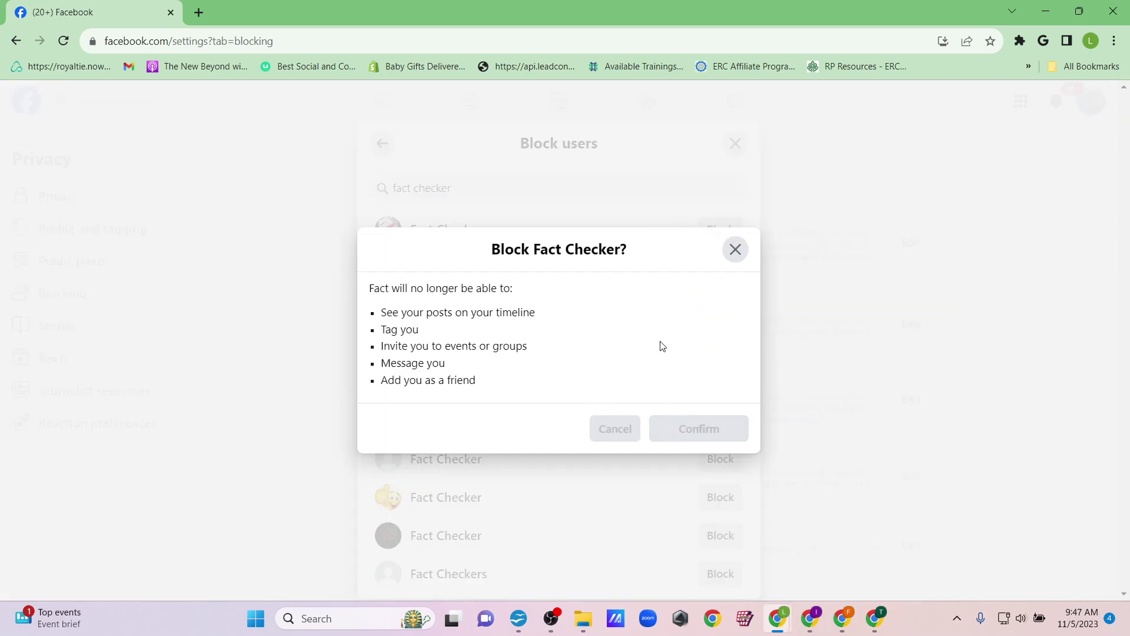
click(714, 397)
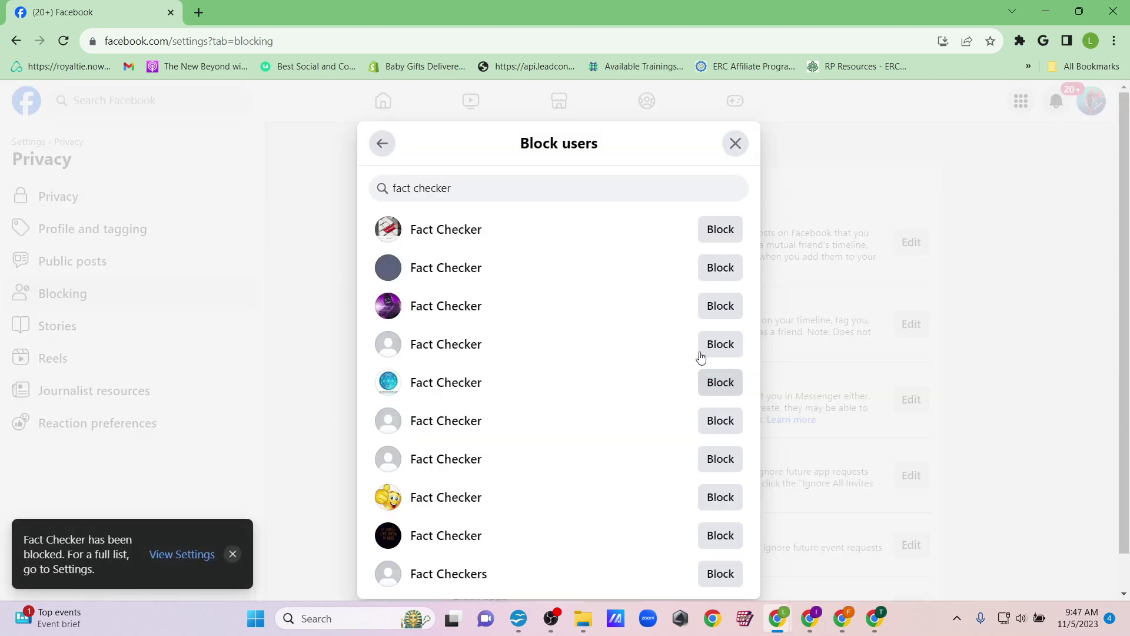
click(724, 228)
click(683, 428)
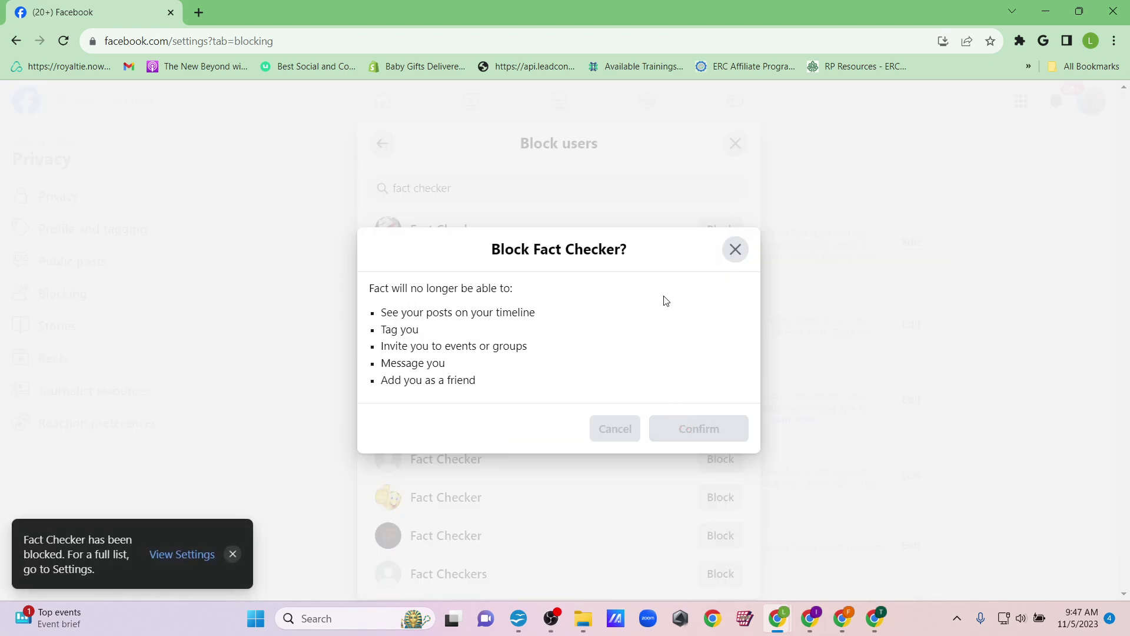
click(706, 394)
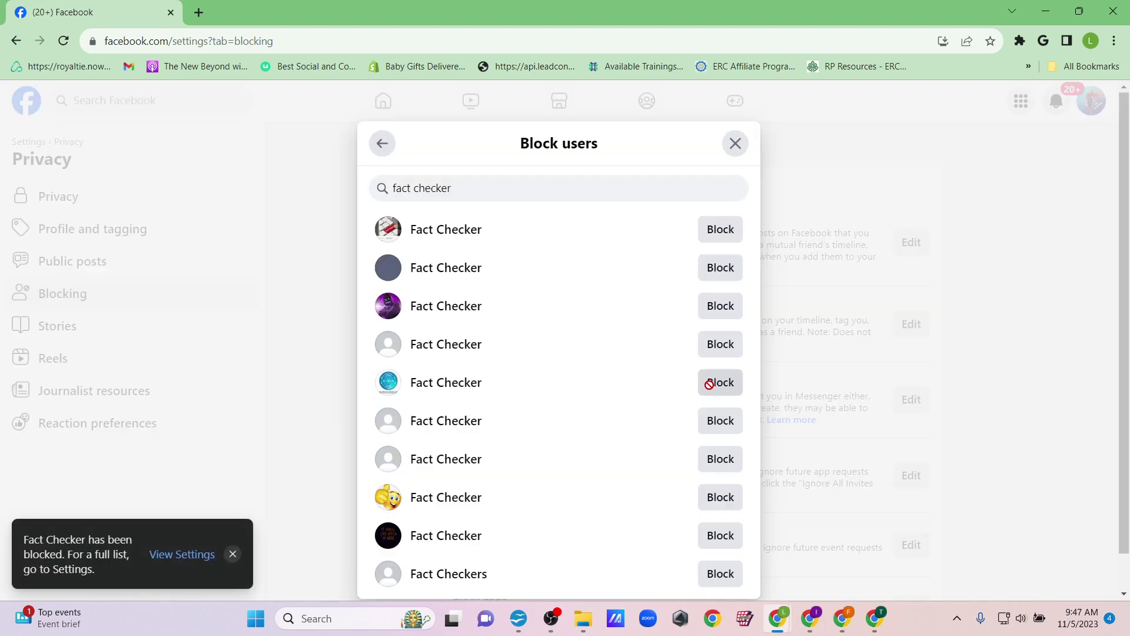
Step: Block four more Fact Checker accounts, confirming each and dismissing the blocked notices
click(717, 228)
click(685, 427)
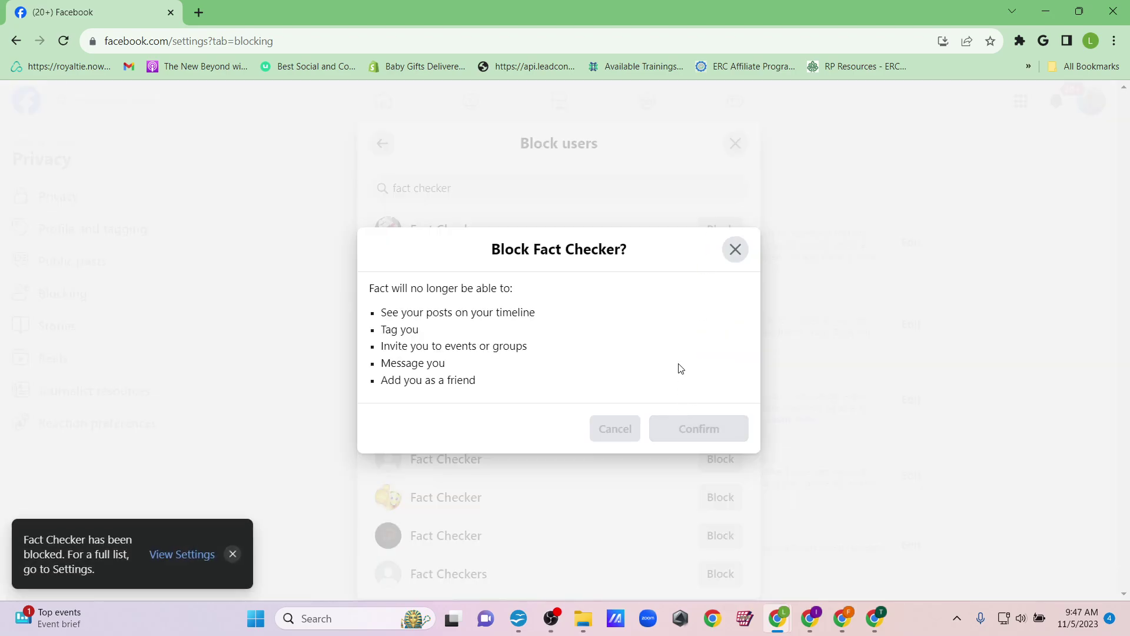
click(716, 394)
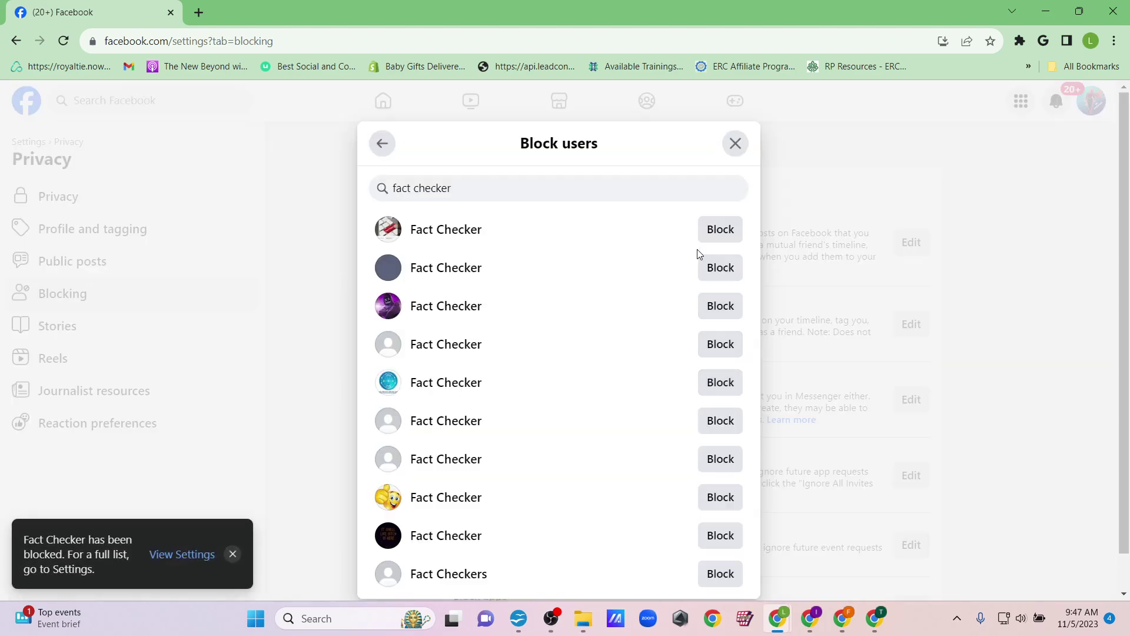
click(715, 267)
click(673, 417)
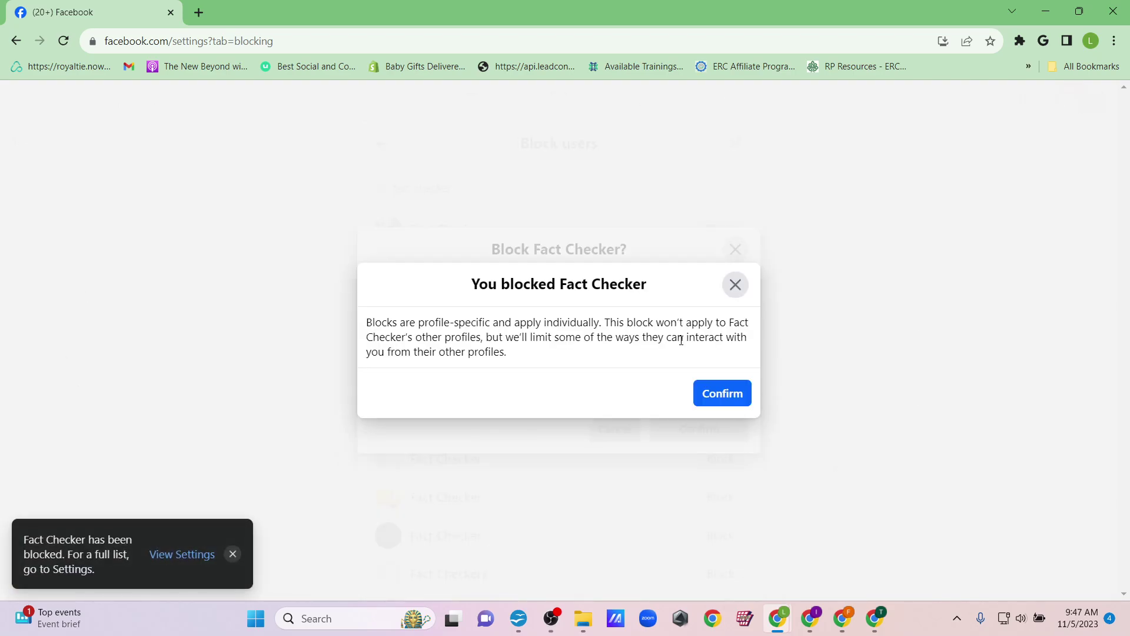
click(716, 394)
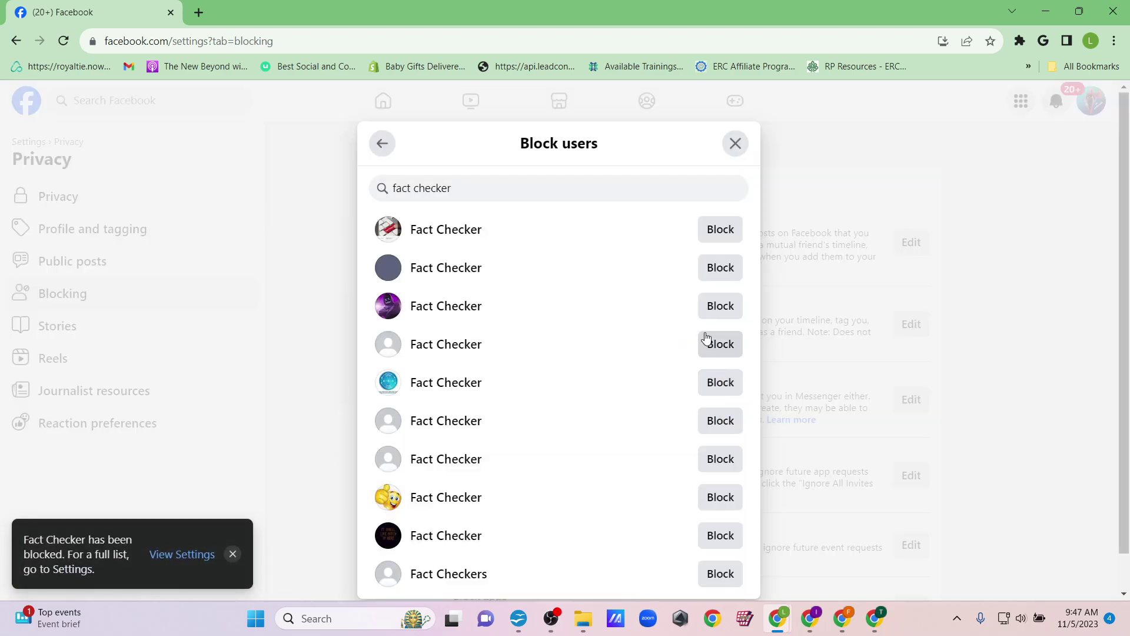
click(712, 316)
click(678, 432)
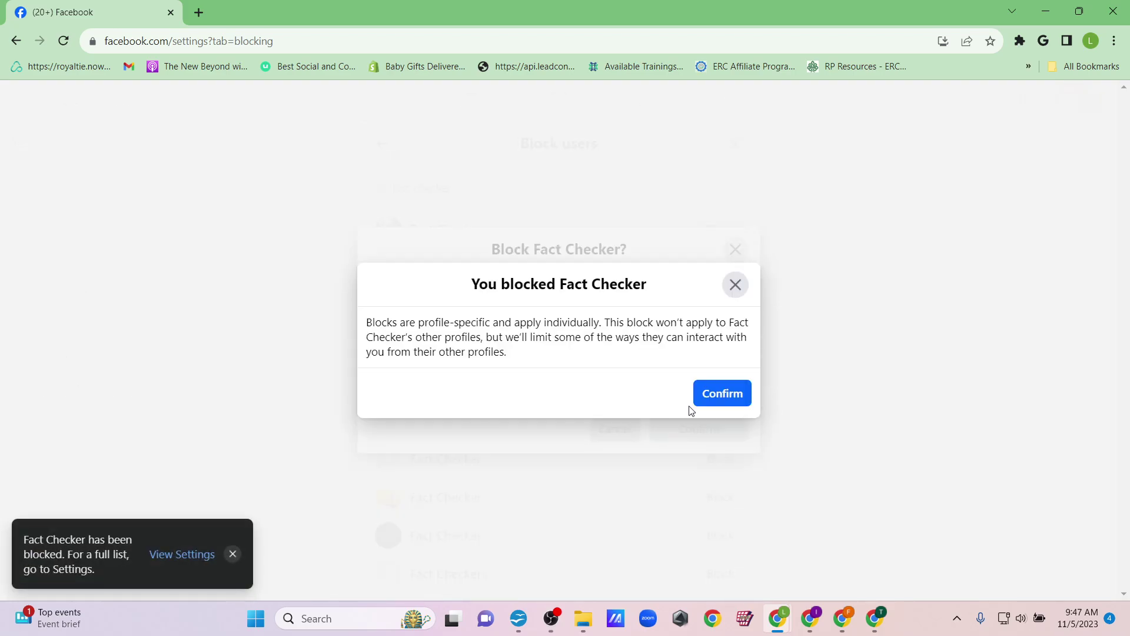
click(702, 397)
click(709, 355)
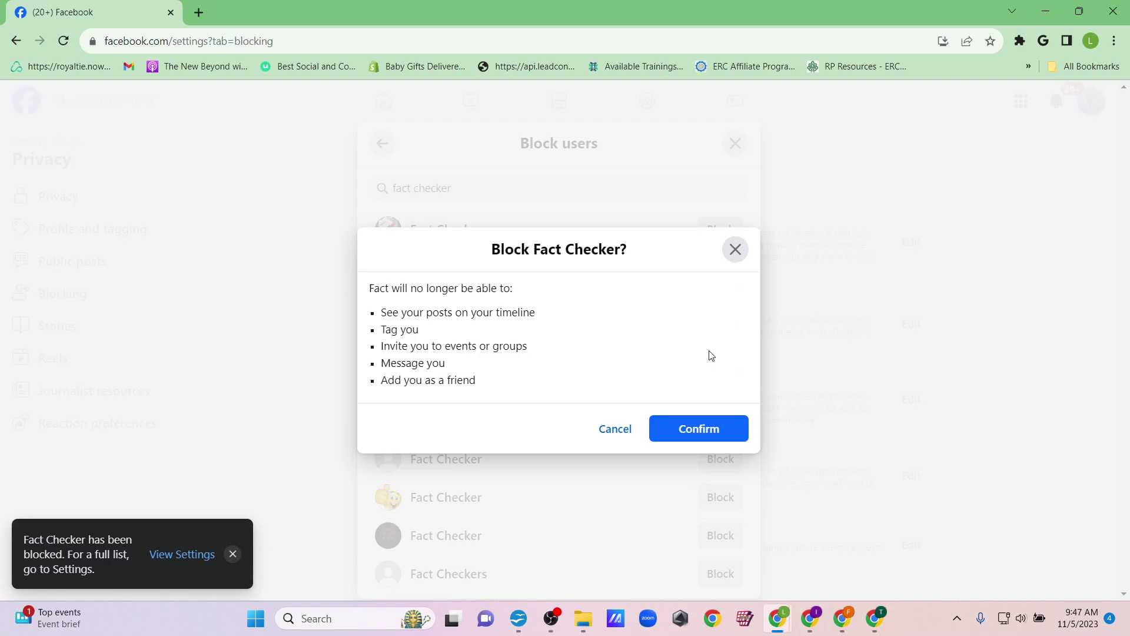
click(674, 428)
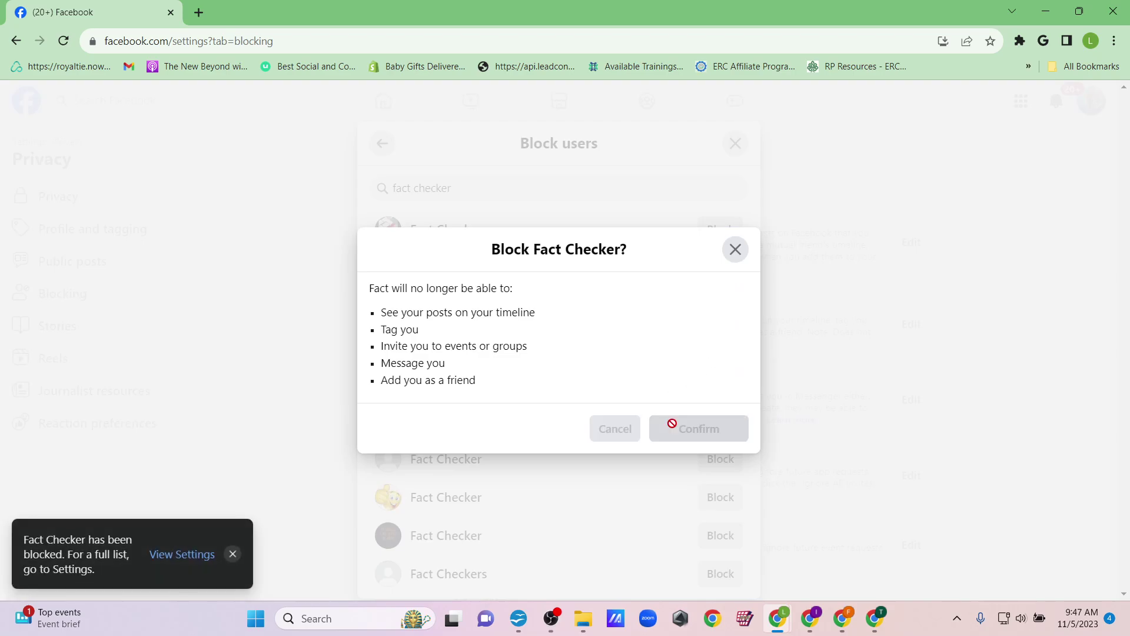
click(713, 404)
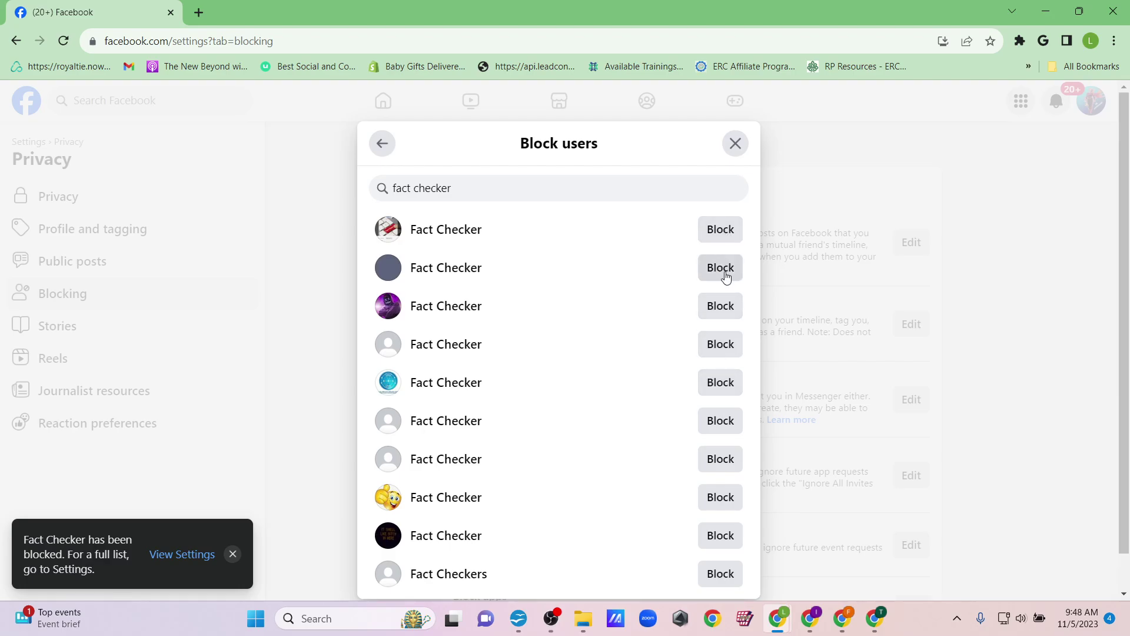
Step: Block the next Fact Checker accounts further down the search results
click(722, 381)
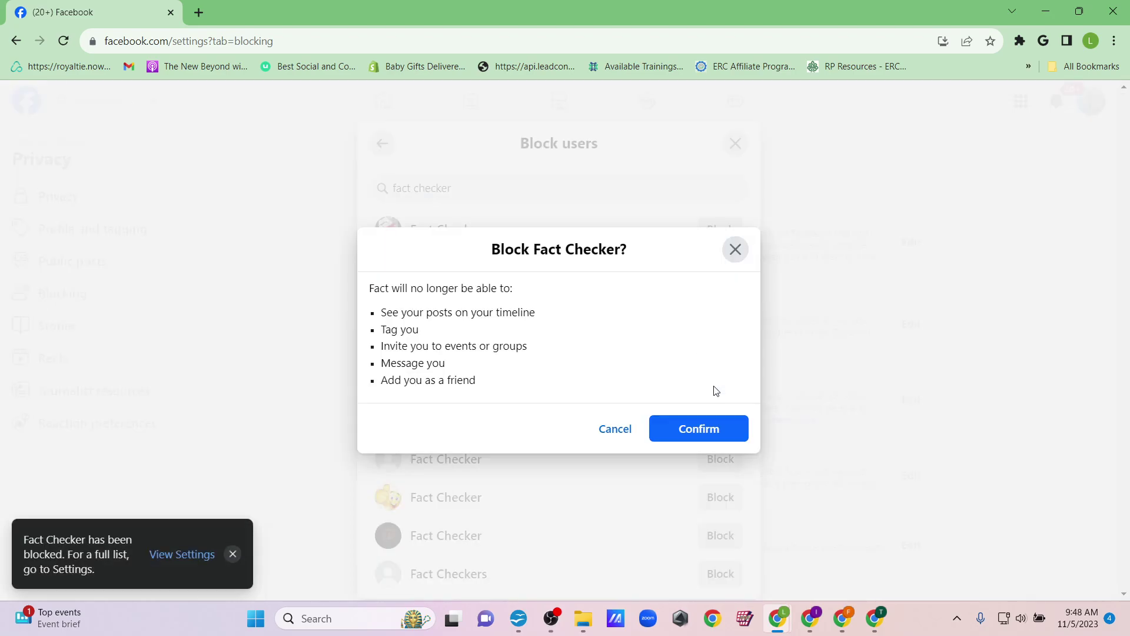
click(695, 429)
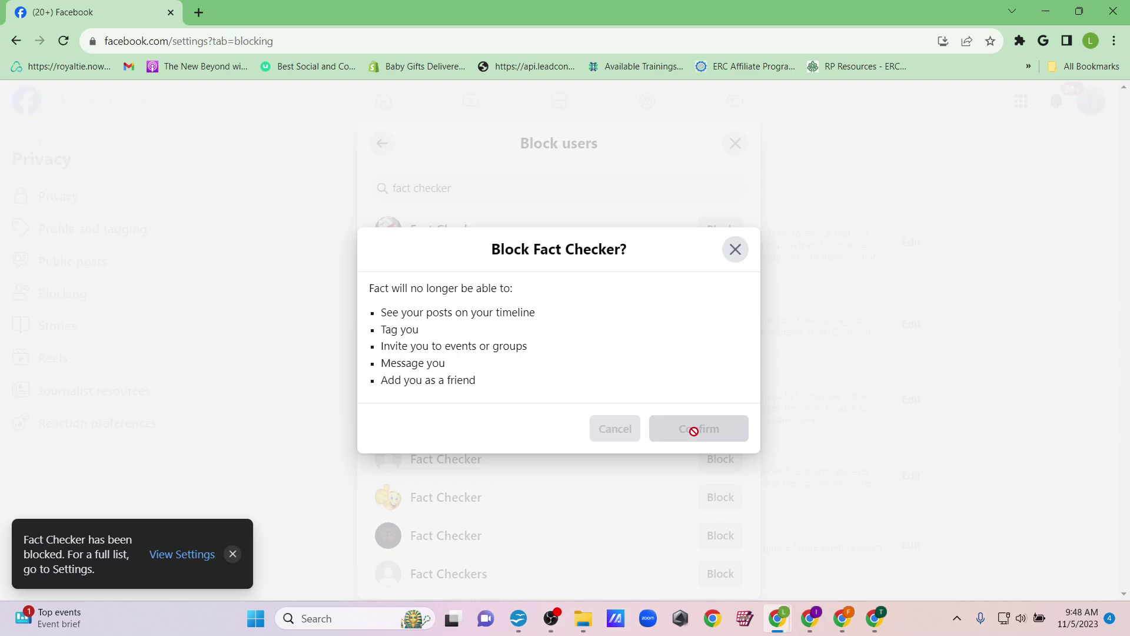
click(721, 397)
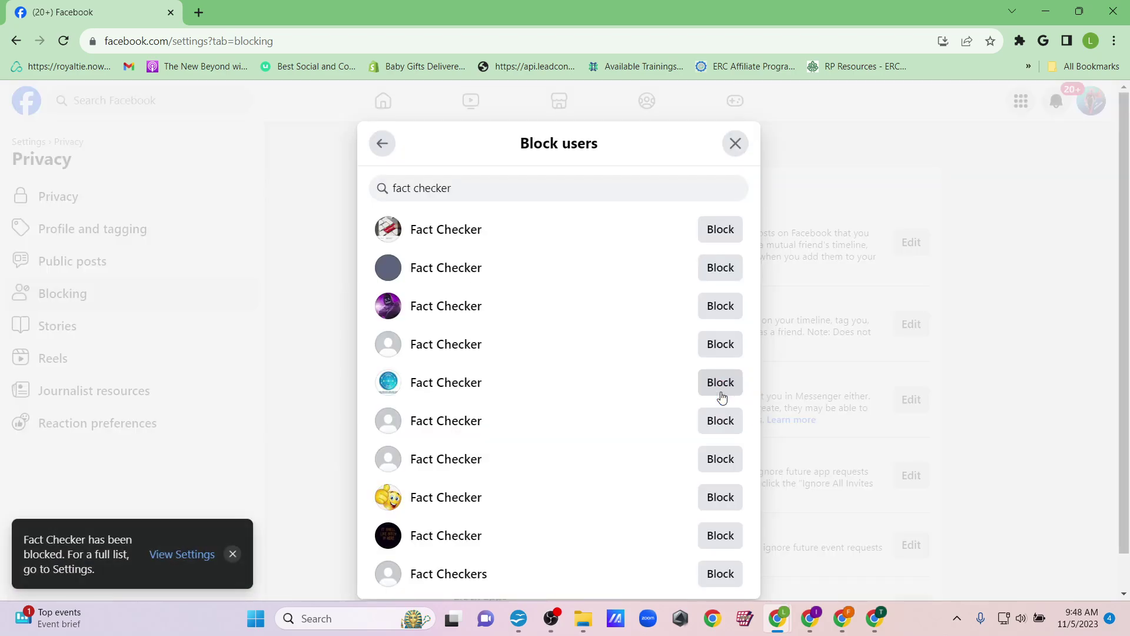
click(718, 424)
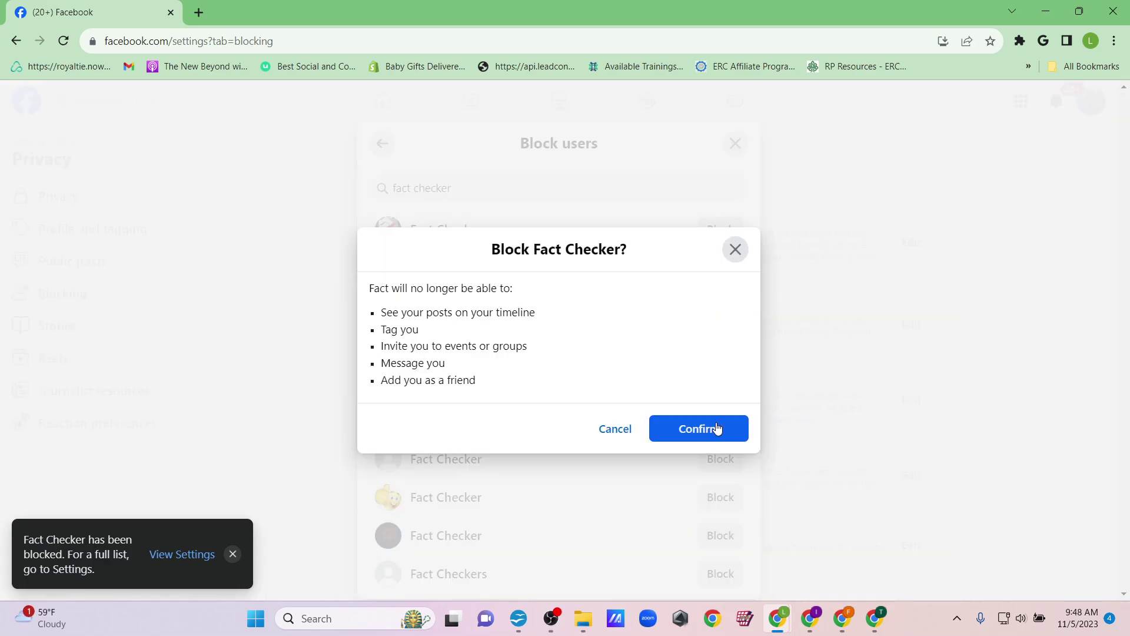
click(718, 428)
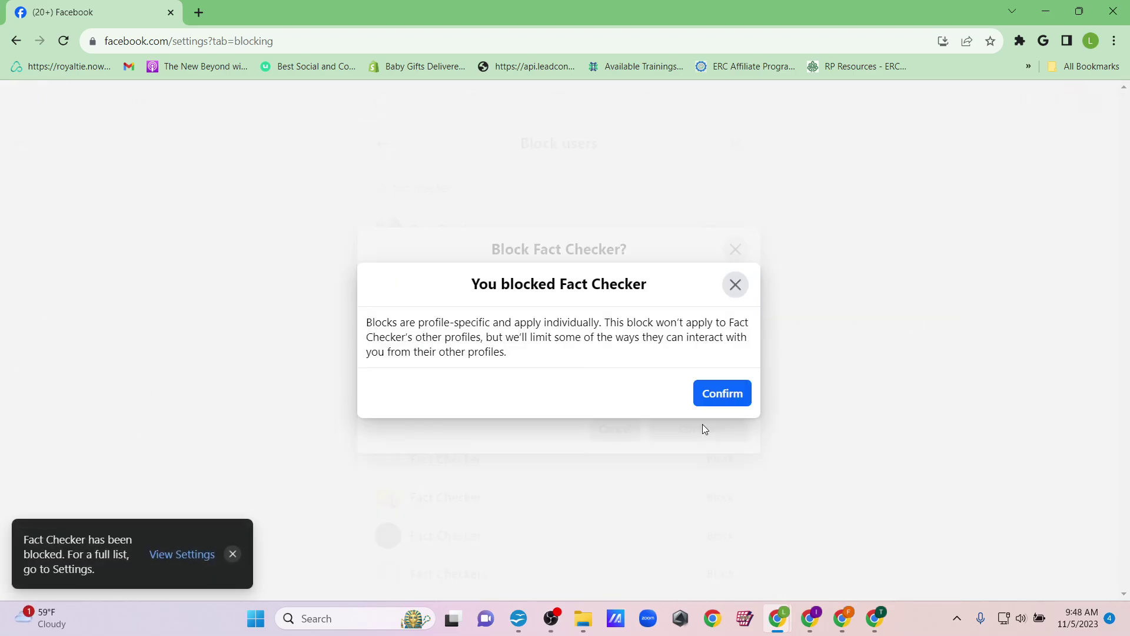
click(718, 400)
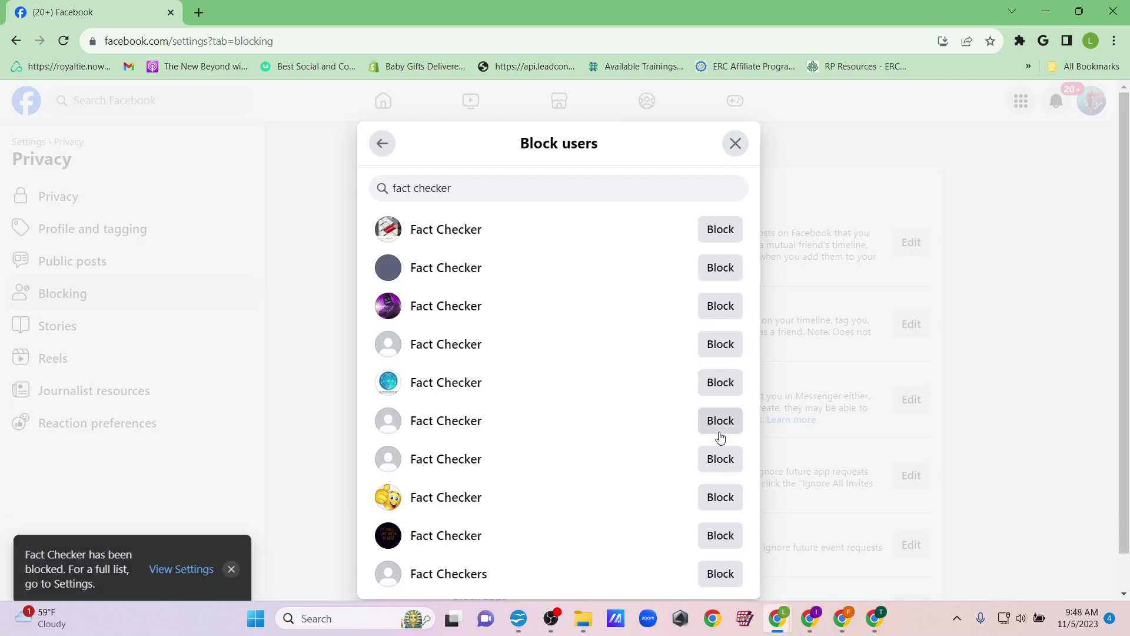
click(719, 459)
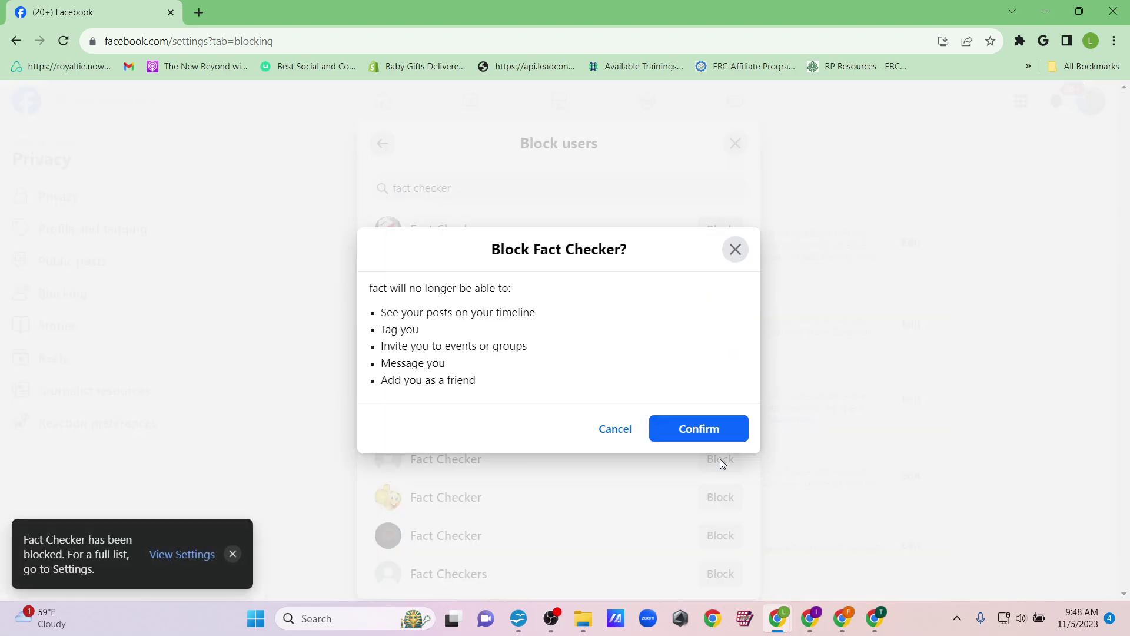
click(708, 428)
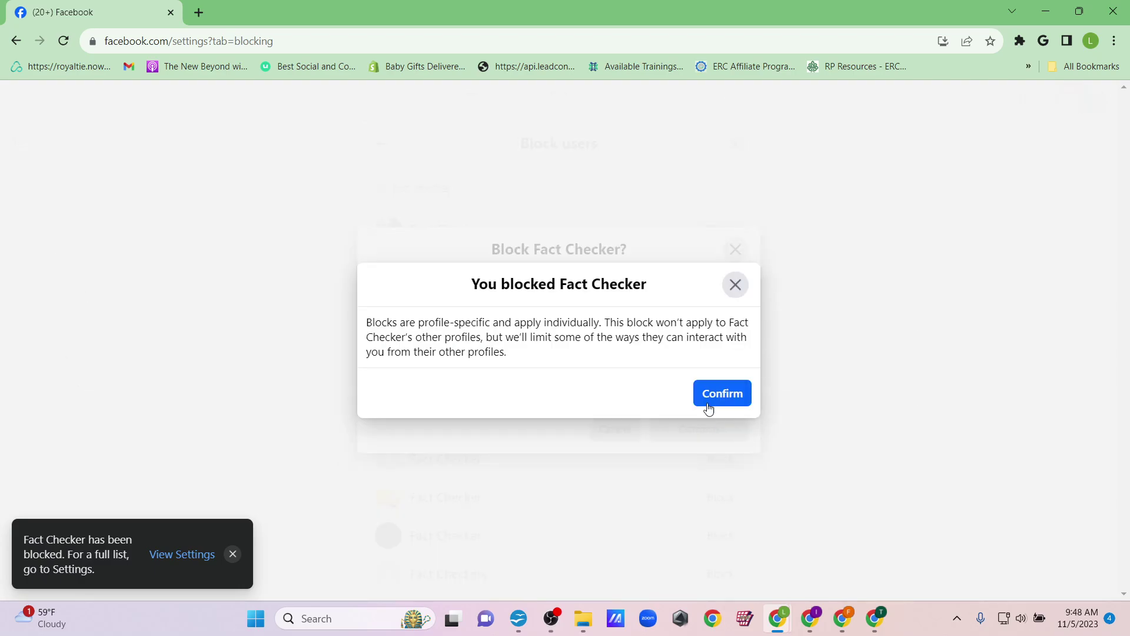
click(708, 403)
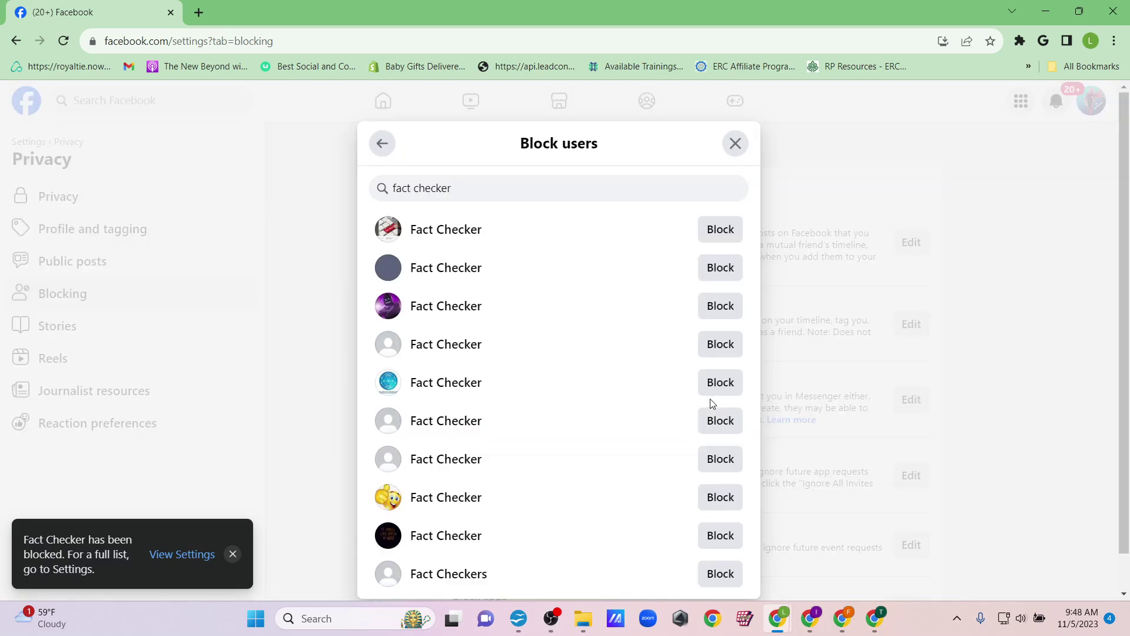
click(720, 459)
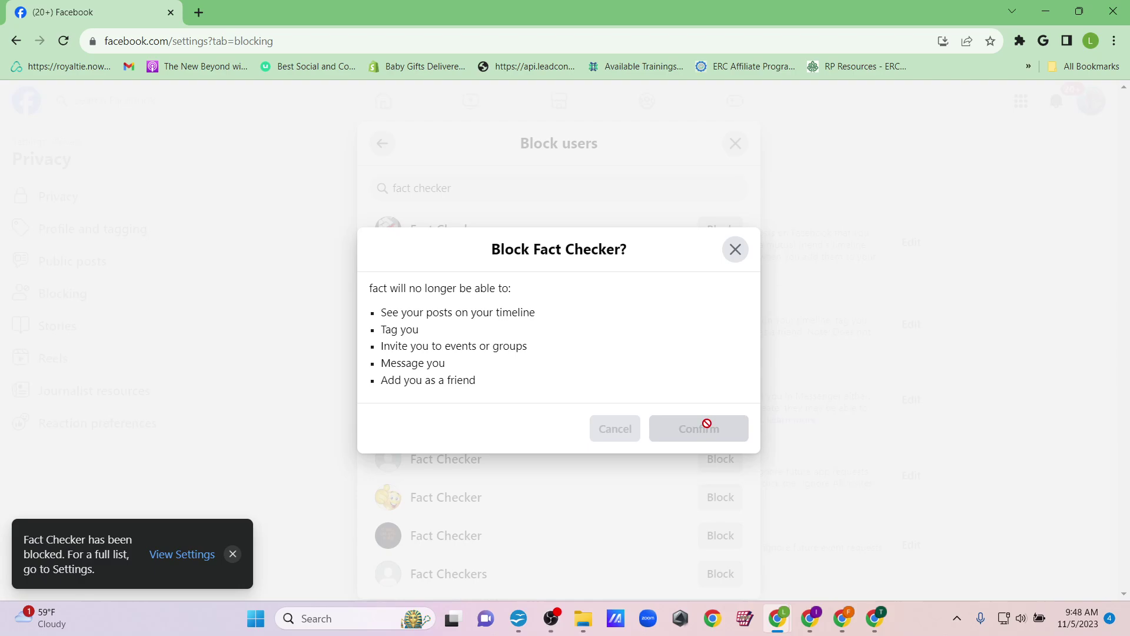
click(719, 393)
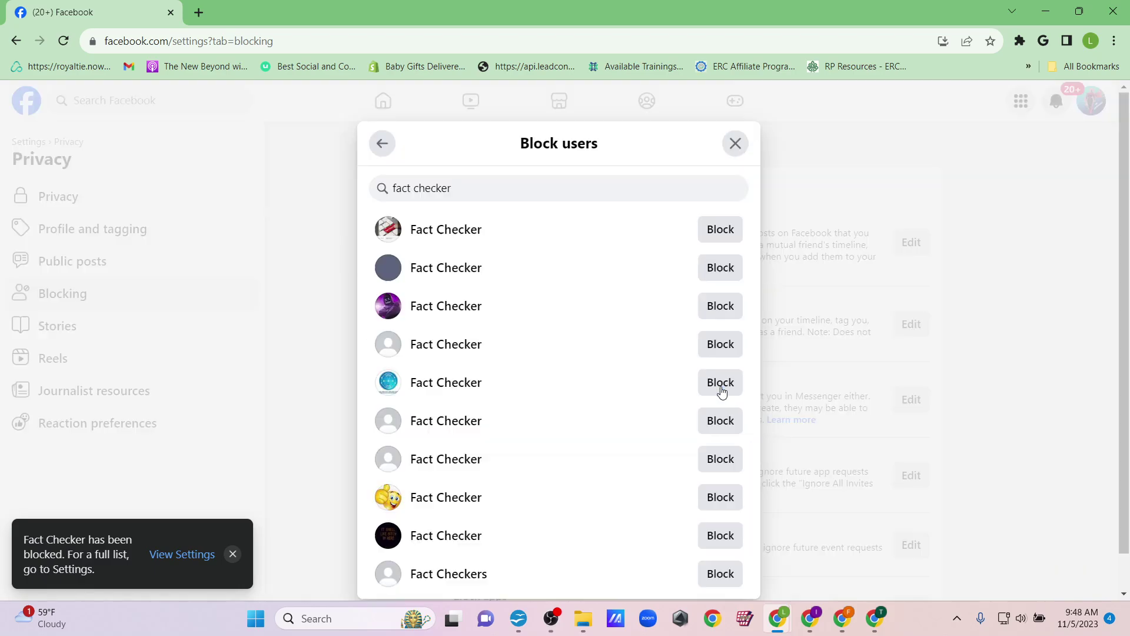
Step: Block the remaining Fact Checker accounts, finishing with the one named 'Fact Checkers'
click(718, 497)
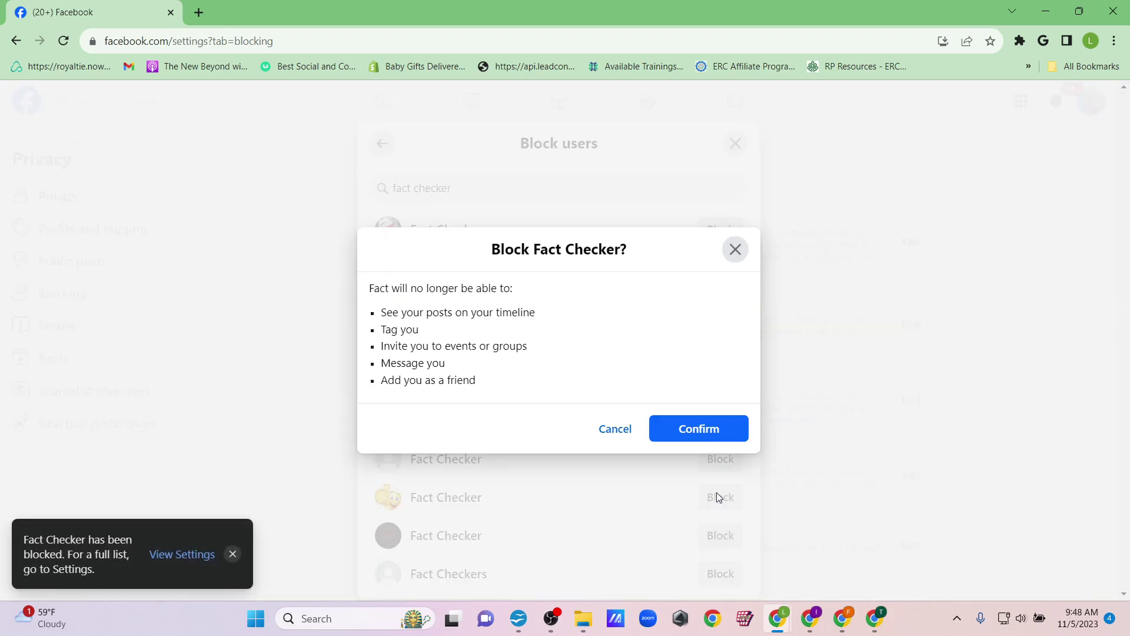
click(673, 419)
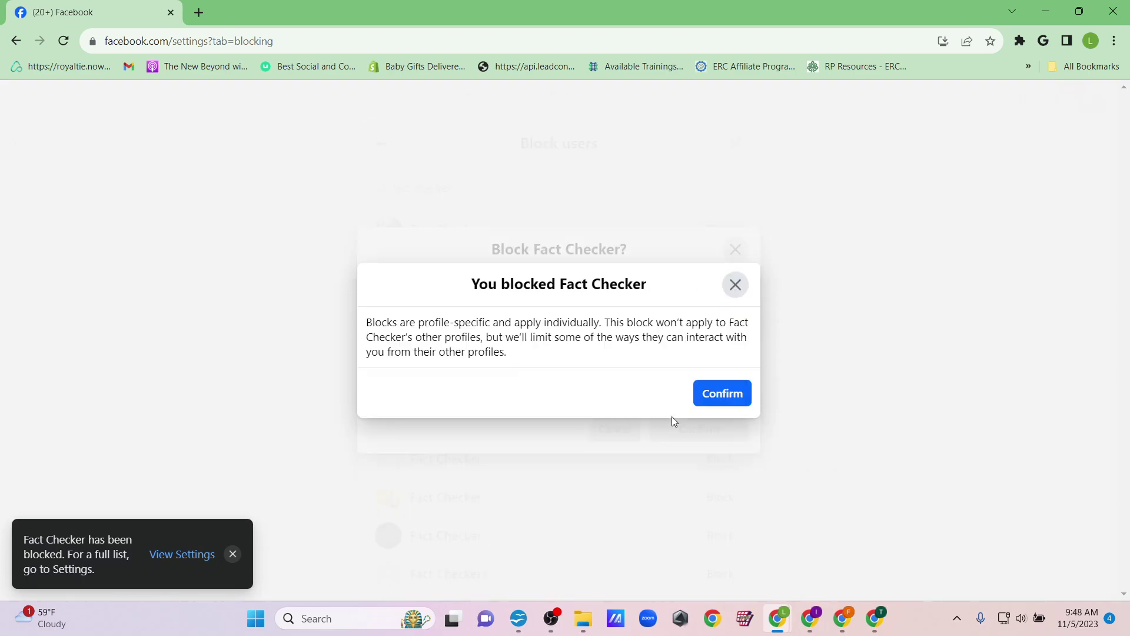
click(722, 393)
click(715, 535)
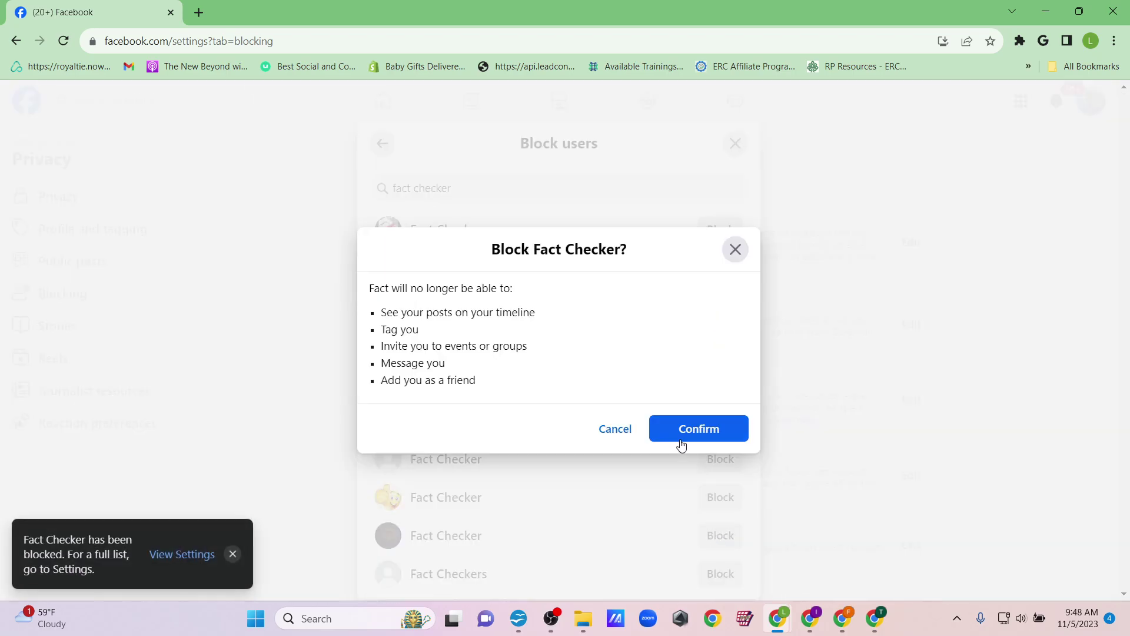
click(680, 428)
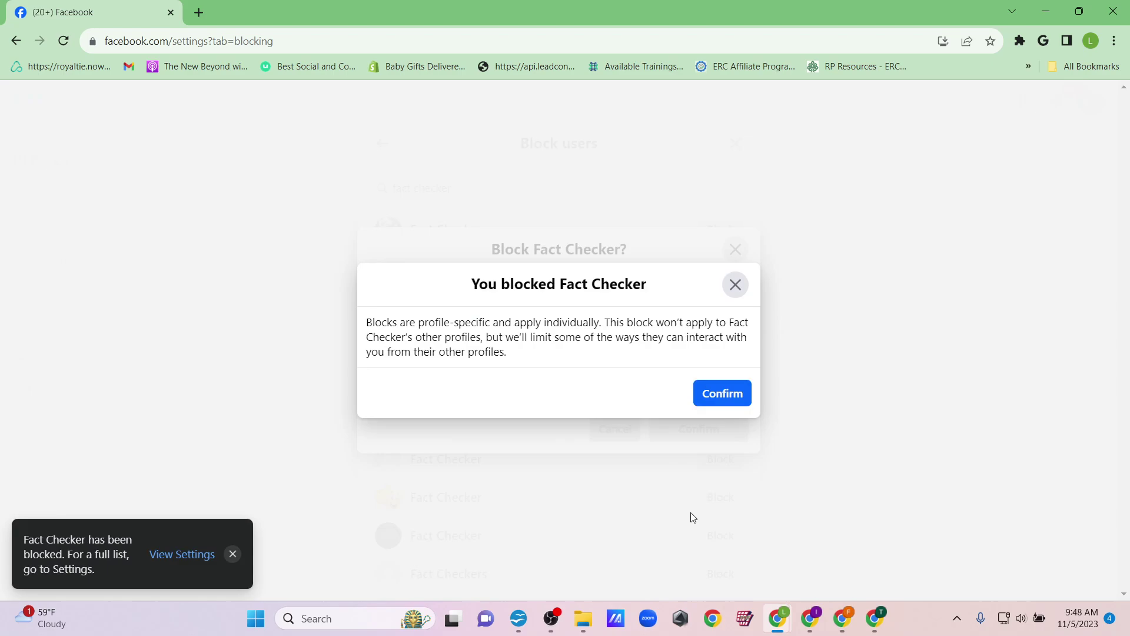
click(719, 399)
click(718, 573)
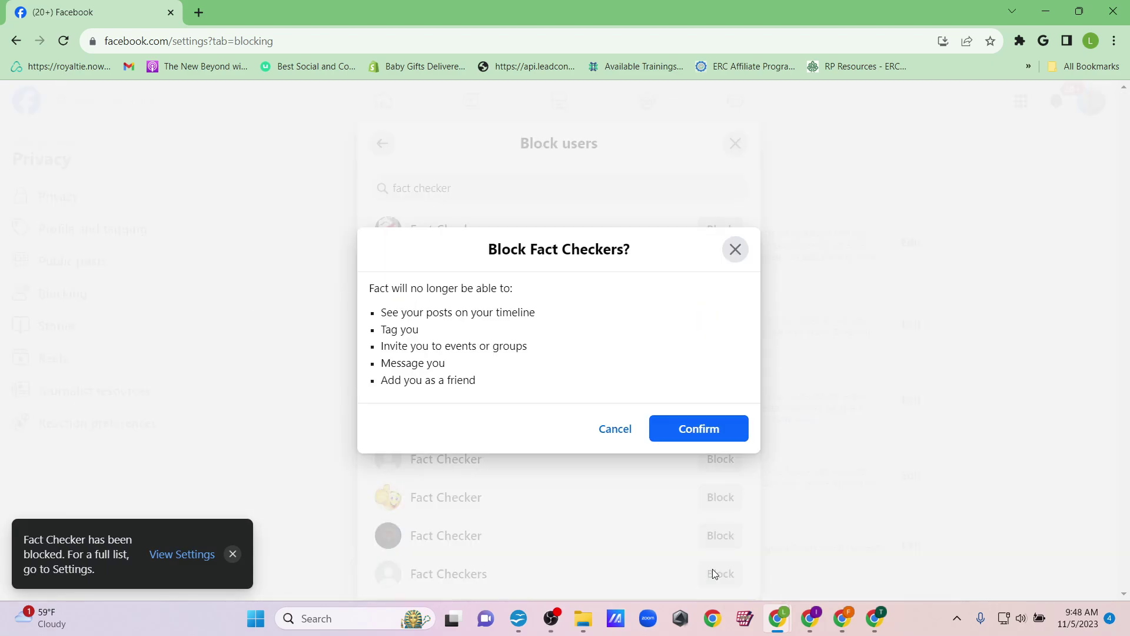
click(689, 429)
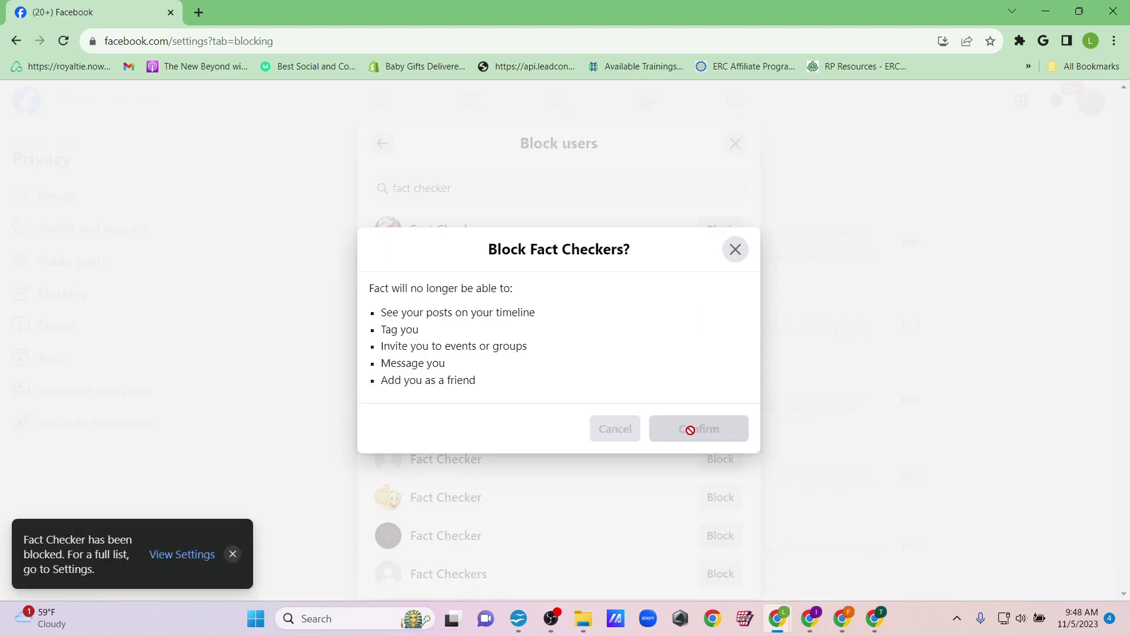
click(702, 396)
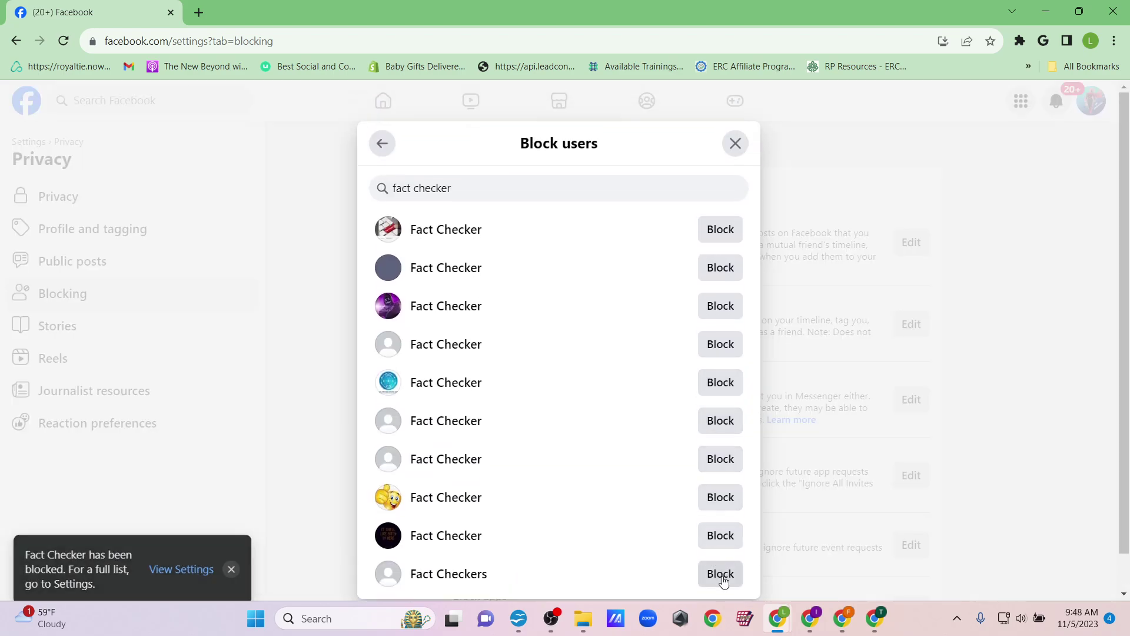
Step: Step back in the Block users dialog and close it, returning to the Blocking page
click(383, 144)
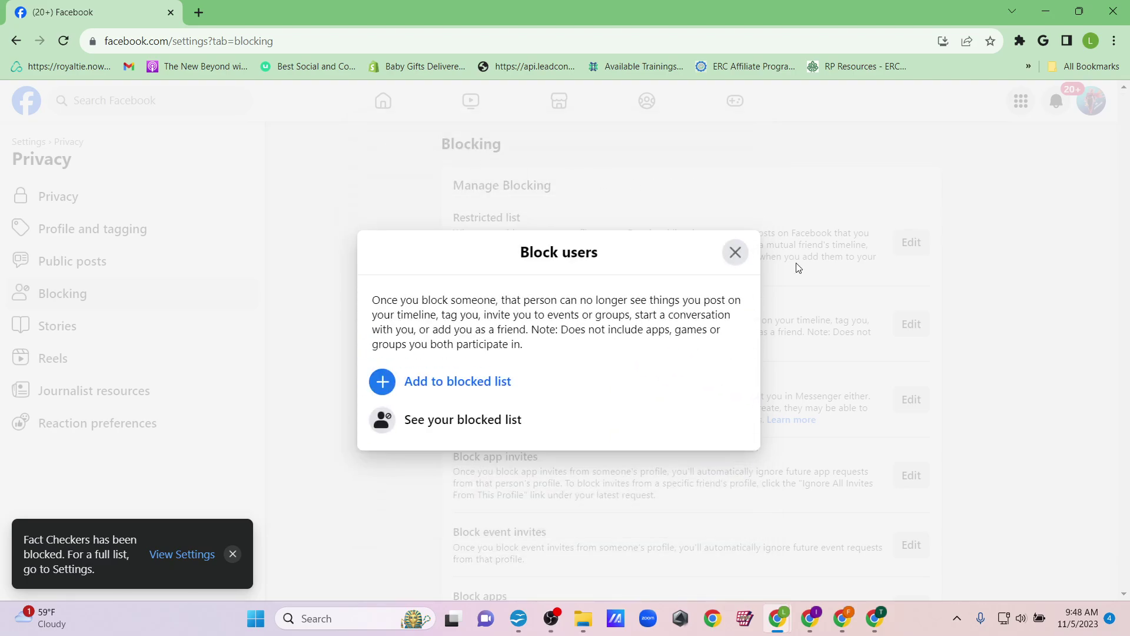
click(736, 252)
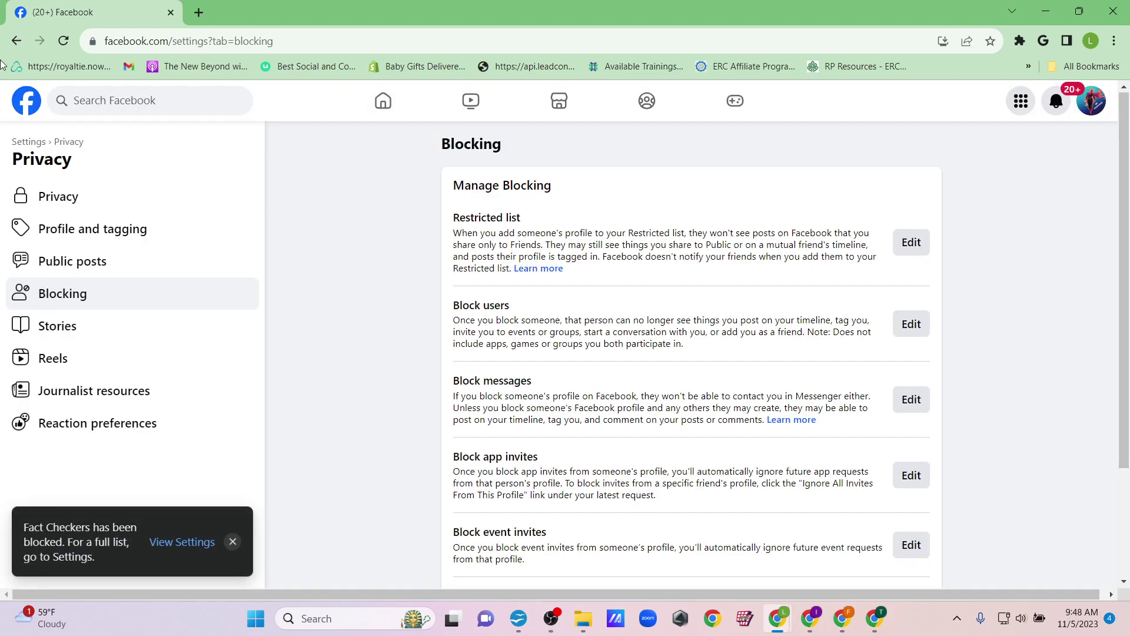